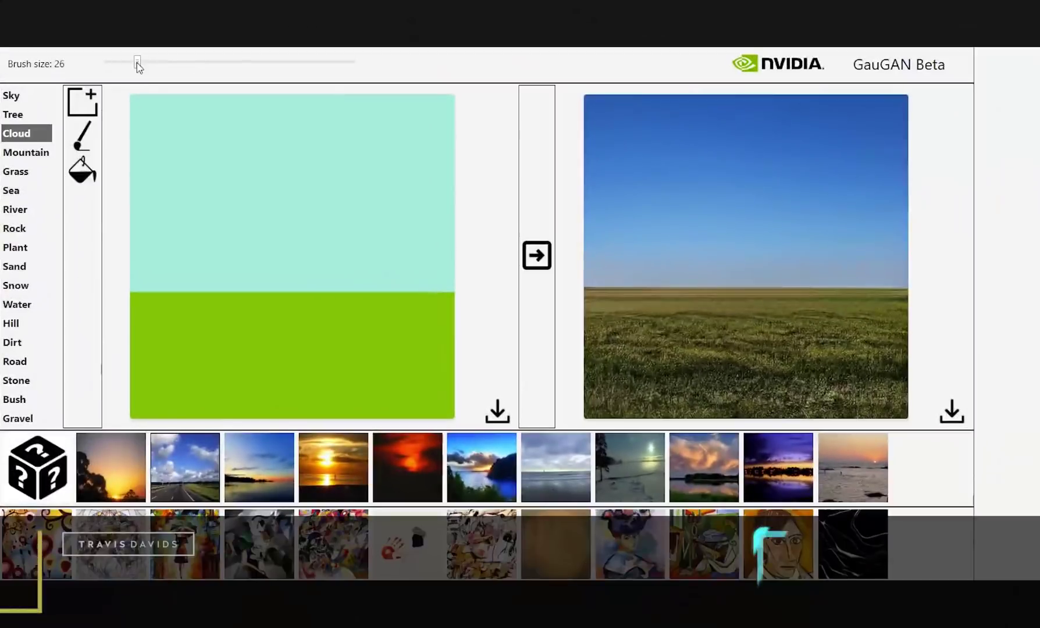
# Step: Paint four separate clouds across the sky area of the segmentation map at brush size 26
pyautogui.moveTo(178, 155); pyautogui.dragTo(233, 157)
pyautogui.moveTo(174, 224)
pyautogui.mouseDown()
pyautogui.moveTo(231, 223)
pyautogui.moveTo(202, 220)
pyautogui.moveTo(227, 218)
pyautogui.mouseUp()
pyautogui.moveTo(309, 184)
pyautogui.mouseDown()
pyautogui.moveTo(272, 189)
pyautogui.moveTo(313, 185)
pyautogui.mouseUp()
pyautogui.moveTo(413, 153)
pyautogui.mouseDown()
pyautogui.moveTo(367, 146)
pyautogui.moveTo(400, 164)
pyautogui.mouseUp()
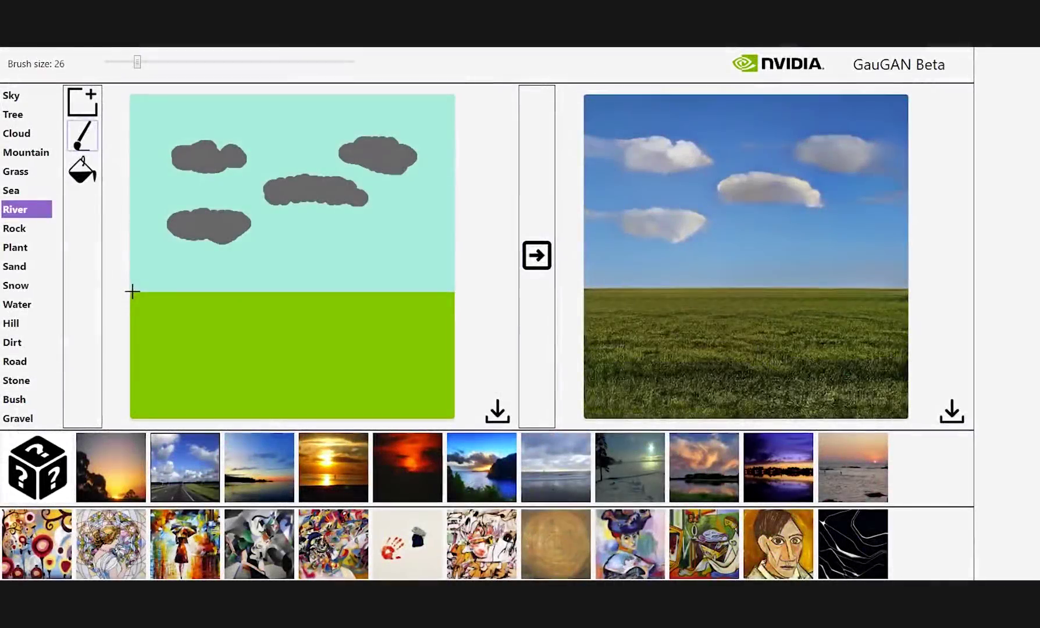
# Step: Paint a river running diagonally across the grass from the horizon to the lower corner and generate the landscape image
pyautogui.moveTo(133, 291)
pyautogui.mouseDown()
pyautogui.moveTo(394, 402)
pyautogui.moveTo(145, 297)
pyautogui.moveTo(156, 314)
pyautogui.moveTo(470, 428)
pyautogui.moveTo(154, 295)
pyautogui.moveTo(133, 298)
pyautogui.moveTo(329, 383)
pyautogui.moveTo(449, 407)
pyautogui.moveTo(392, 386)
pyautogui.moveTo(131, 297)
pyautogui.moveTo(360, 403)
pyautogui.moveTo(443, 427)
pyautogui.mouseUp()
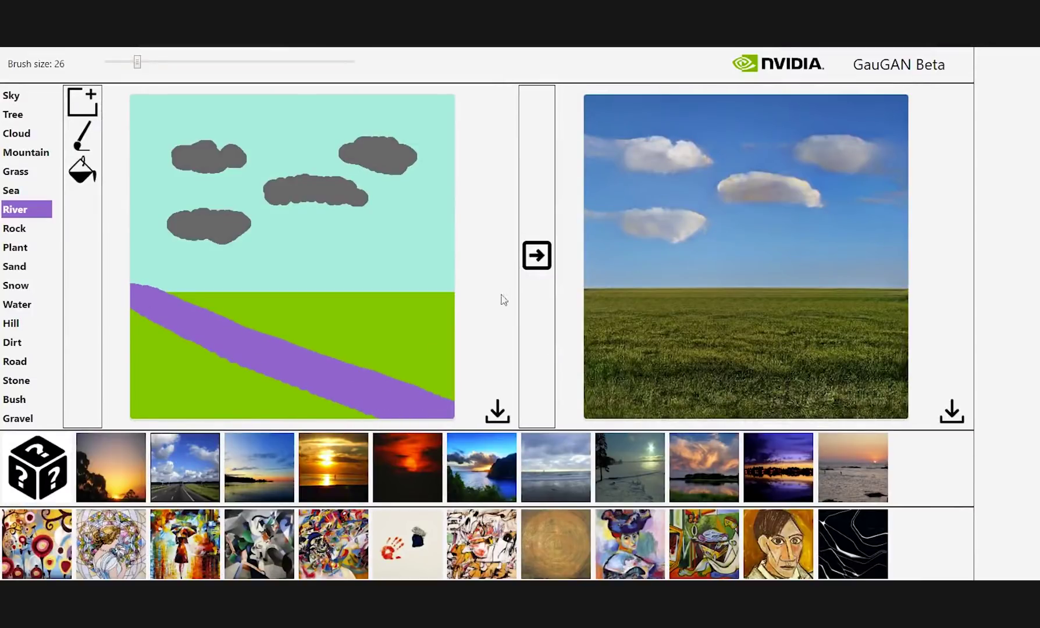
pyautogui.click(535, 261)
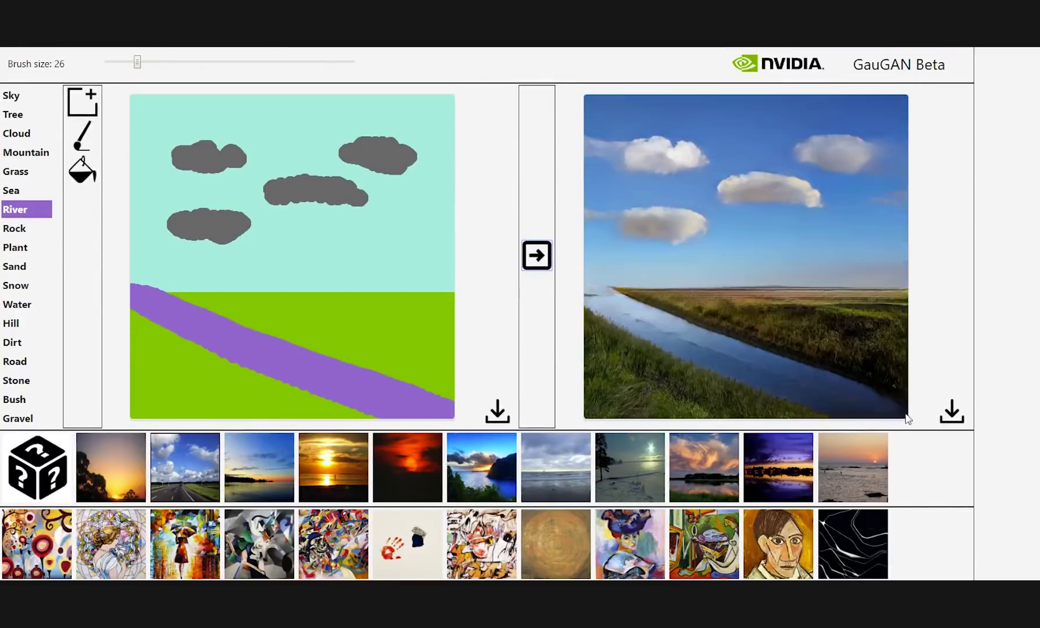
# Step: Outline a tall rock on the far side of the river with the Rock label and fill the outline
pyautogui.click(17, 230)
pyautogui.moveTo(351, 342)
pyautogui.mouseDown()
pyautogui.moveTo(382, 251)
pyautogui.moveTo(410, 247)
pyautogui.moveTo(429, 338)
pyautogui.moveTo(419, 369)
pyautogui.moveTo(353, 349)
pyautogui.moveTo(372, 277)
pyautogui.moveTo(372, 344)
pyautogui.moveTo(407, 356)
pyautogui.mouseUp()
pyautogui.click(82, 170)
pyautogui.click(397, 287)
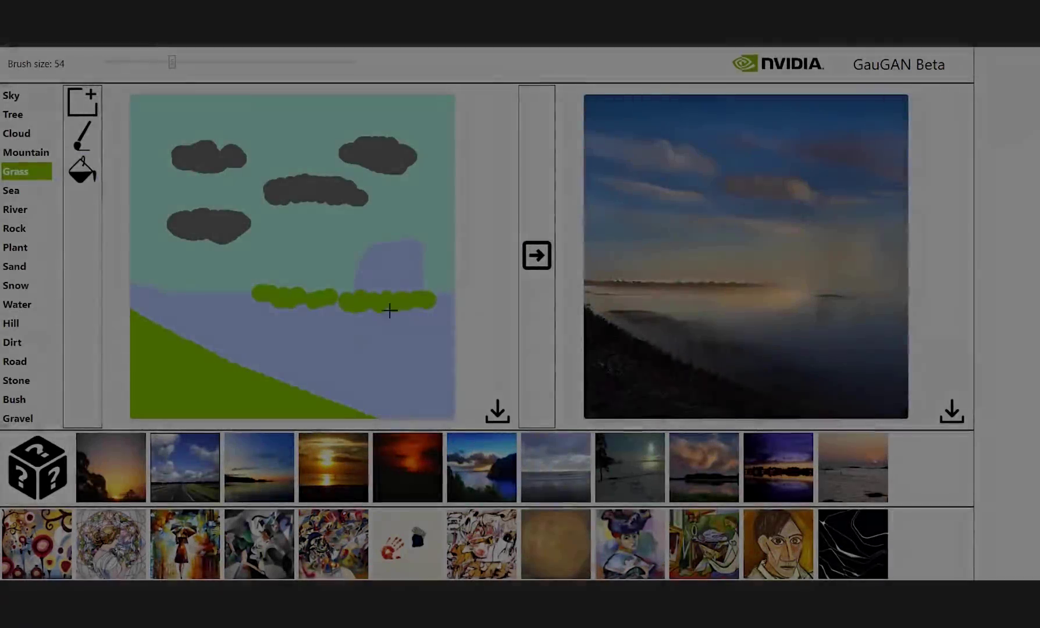
# Step: Paint grass hills along the horizon, and rocks along the water's edge with the brush size set to 40
pyautogui.moveTo(389, 311)
pyautogui.mouseDown()
pyautogui.moveTo(350, 306)
pyautogui.moveTo(385, 283)
pyautogui.moveTo(381, 270)
pyautogui.moveTo(434, 266)
pyautogui.moveTo(212, 293)
pyautogui.moveTo(398, 259)
pyautogui.moveTo(348, 275)
pyautogui.moveTo(343, 317)
pyautogui.moveTo(422, 342)
pyautogui.moveTo(417, 317)
pyautogui.moveTo(321, 273)
pyautogui.moveTo(369, 256)
pyautogui.moveTo(500, 282)
pyautogui.moveTo(188, 302)
pyautogui.moveTo(191, 293)
pyautogui.moveTo(169, 291)
pyautogui.mouseUp()
pyautogui.click(26, 229)
pyautogui.moveTo(172, 61); pyautogui.dragTo(155, 62)
pyautogui.moveTo(156, 293)
pyautogui.mouseDown()
pyautogui.moveTo(149, 288)
pyautogui.moveTo(141, 310)
pyautogui.moveTo(181, 355)
pyautogui.mouseUp()
pyautogui.moveTo(198, 307); pyautogui.dragTo(239, 312)
pyautogui.moveTo(314, 319)
pyautogui.mouseDown()
pyautogui.moveTo(360, 335)
pyautogui.moveTo(426, 310)
pyautogui.moveTo(395, 295)
pyautogui.moveTo(337, 327)
pyautogui.moveTo(304, 299)
pyautogui.moveTo(337, 327)
pyautogui.moveTo(408, 289)
pyautogui.moveTo(382, 292)
pyautogui.moveTo(417, 310)
pyautogui.moveTo(360, 276)
pyautogui.mouseUp()
# Step: Generate the landscape image and apply the sunset style with the tree silhouettes
pyautogui.click(532, 263)
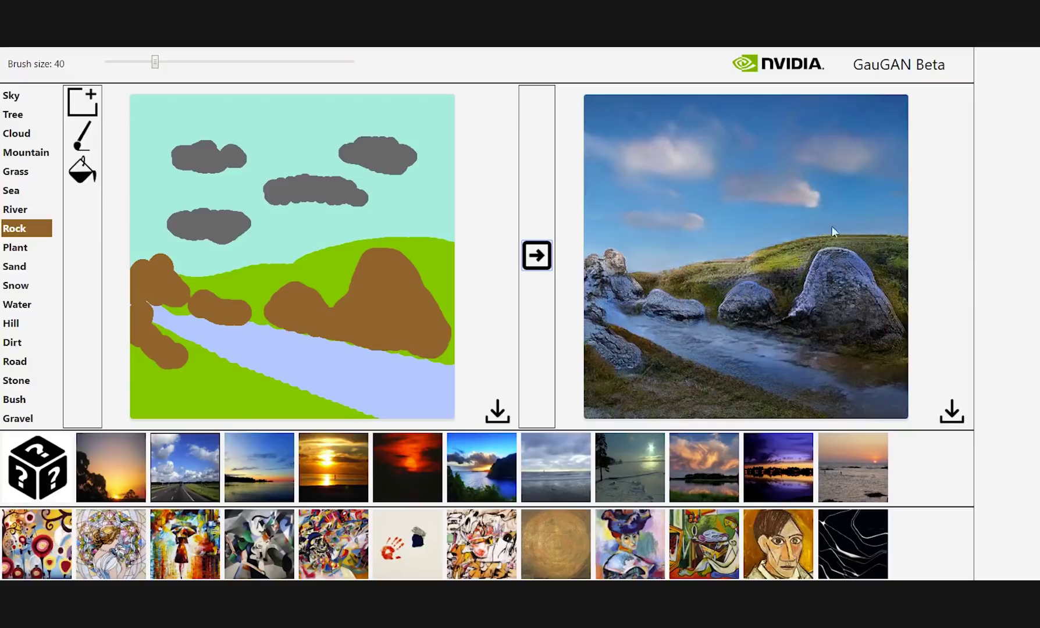
pyautogui.click(118, 478)
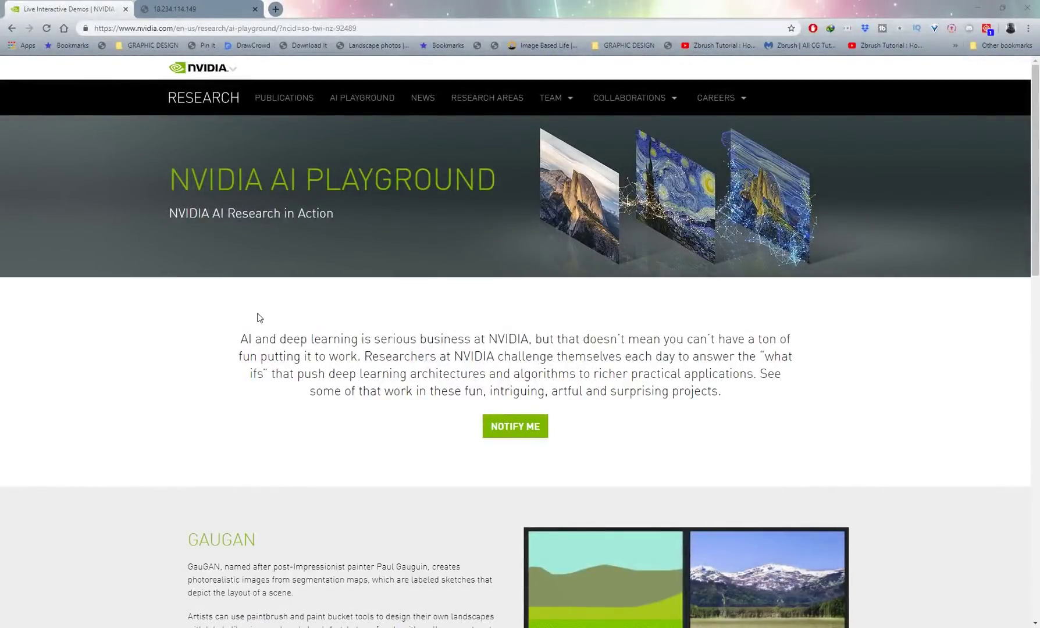
# Step: Review the GauGAN description on the NVIDIA AI Playground page and launch its interactive demo
pyautogui.scroll(-5, 259, 317)
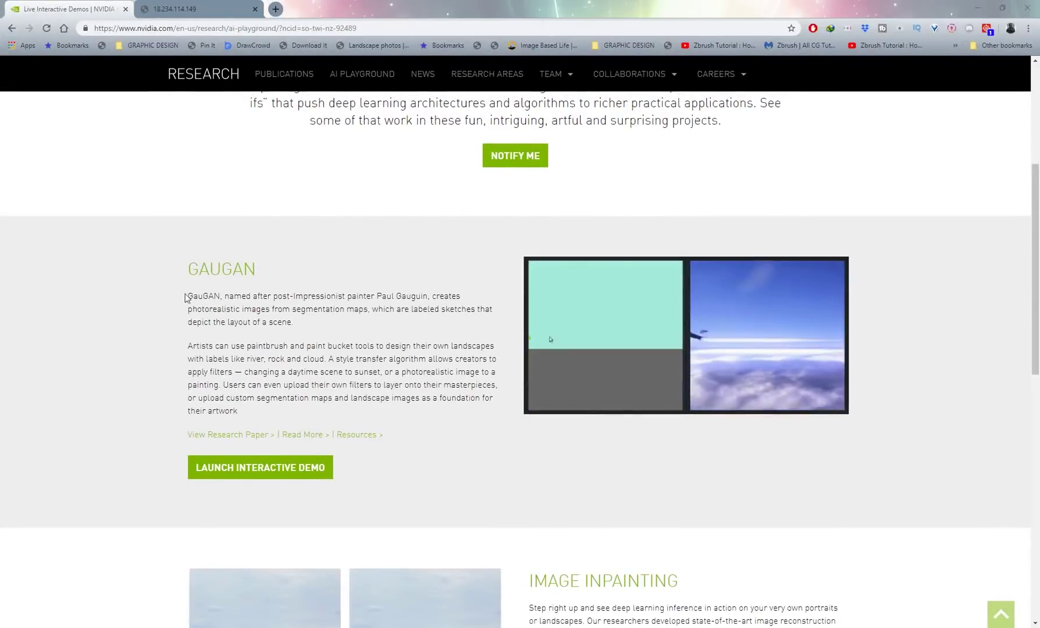
pyautogui.moveTo(187, 296); pyautogui.dragTo(400, 411)
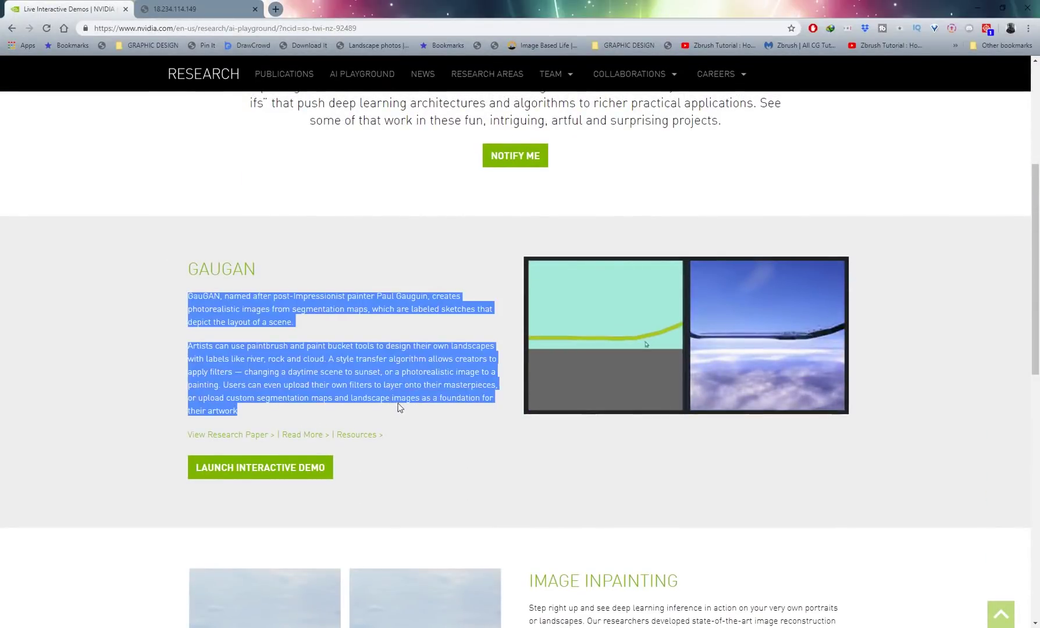
pyautogui.click(267, 472)
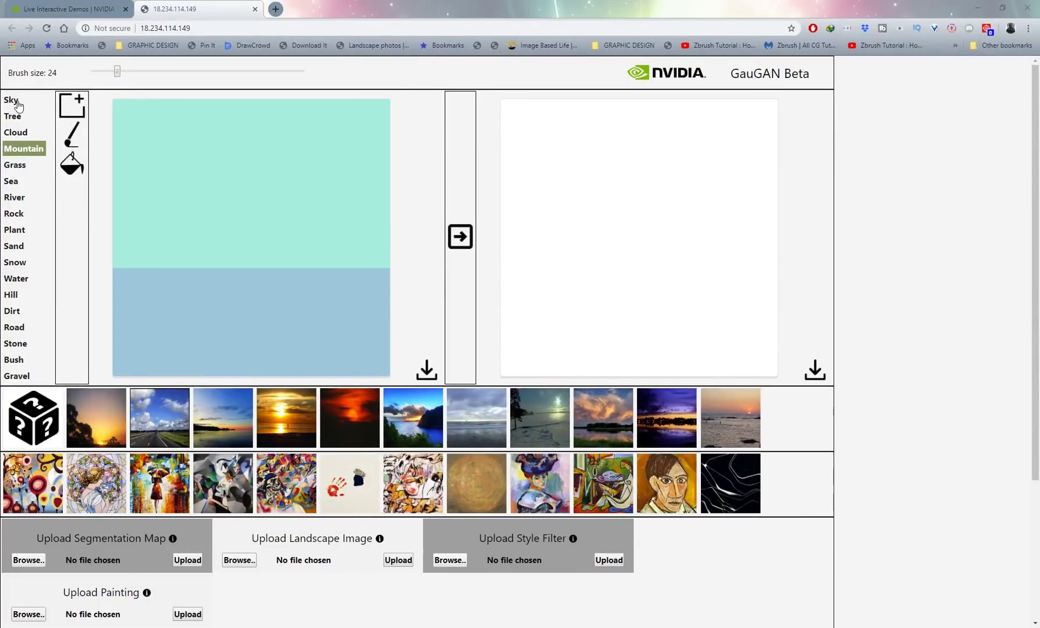
# Step: Draw a triangle across the horizon with the Grass label, fill it, and reset the canvas
pyautogui.click(18, 105)
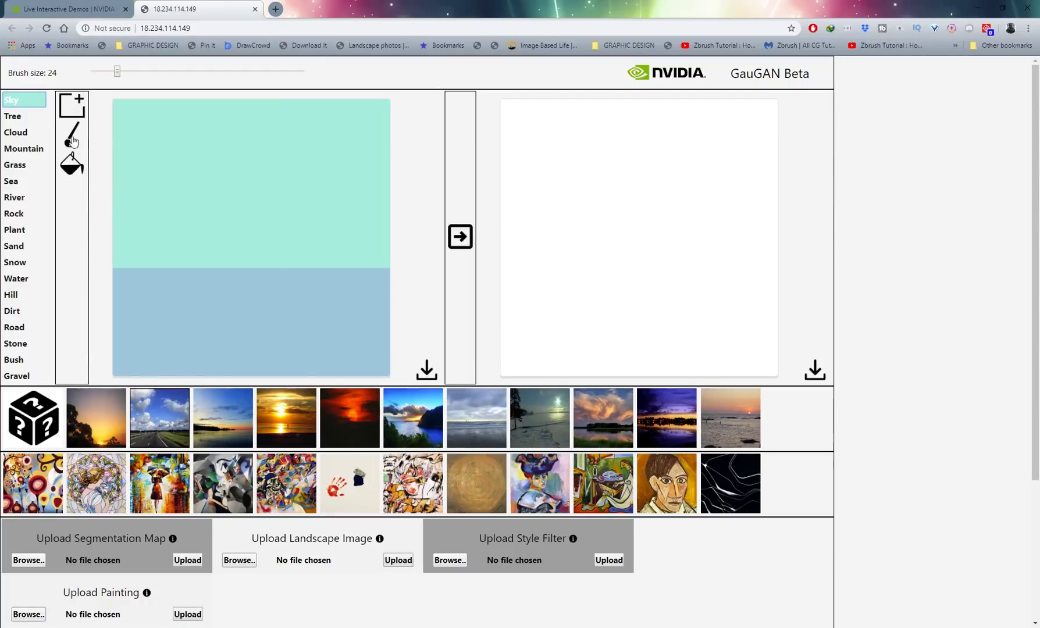
pyautogui.click(77, 149)
pyautogui.click(27, 183)
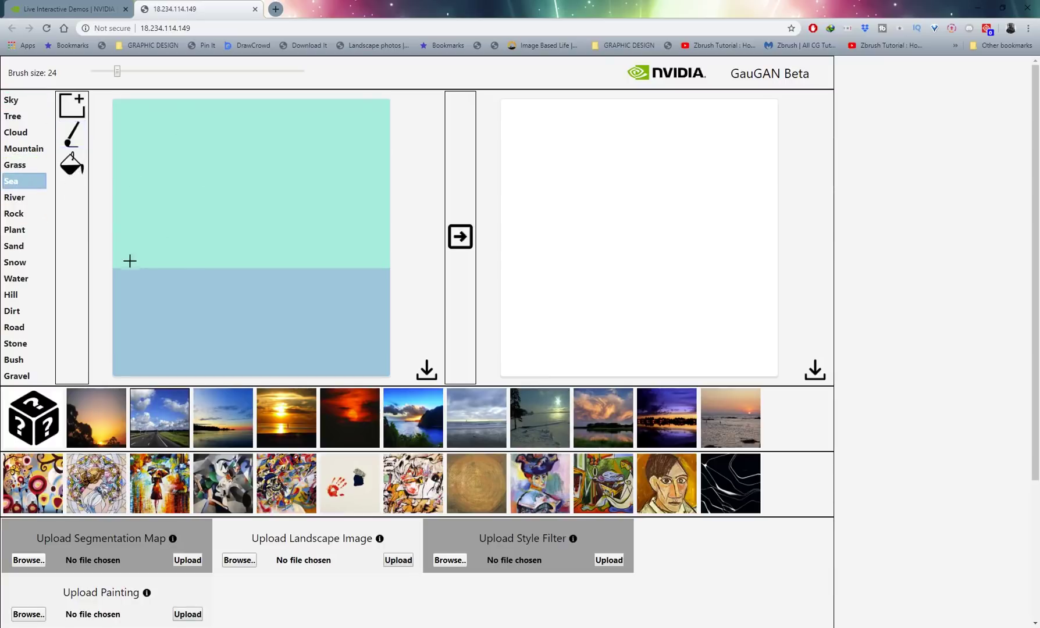
pyautogui.click(24, 165)
pyautogui.moveTo(147, 266)
pyautogui.mouseDown()
pyautogui.moveTo(188, 188)
pyautogui.moveTo(242, 269)
pyautogui.moveTo(146, 273)
pyautogui.moveTo(180, 214)
pyautogui.moveTo(199, 218)
pyautogui.moveTo(198, 207)
pyautogui.moveTo(232, 246)
pyautogui.mouseUp()
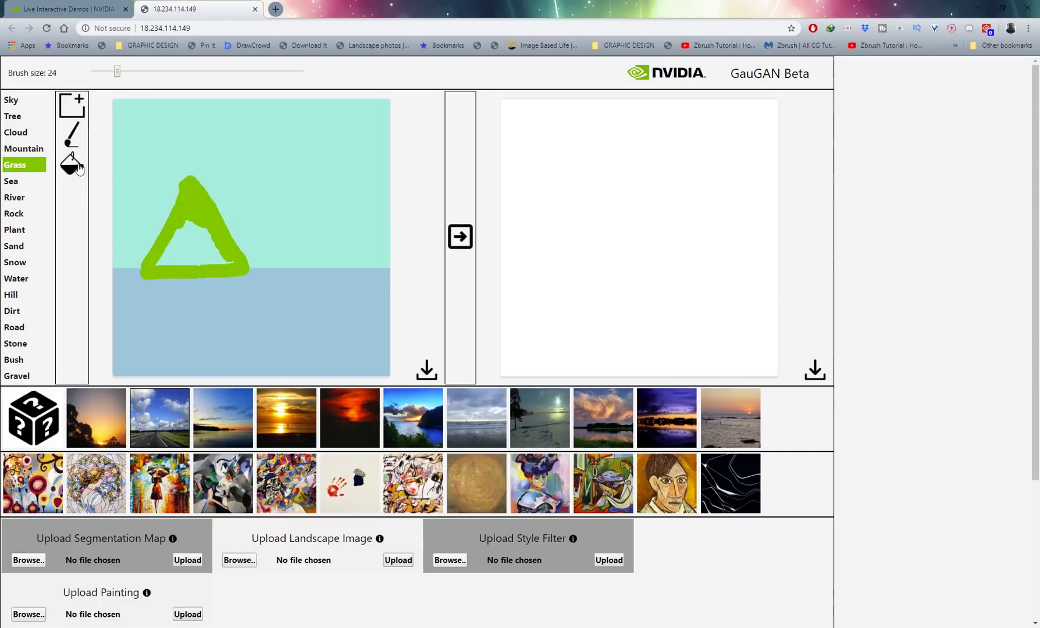
pyautogui.click(73, 167)
pyautogui.click(183, 235)
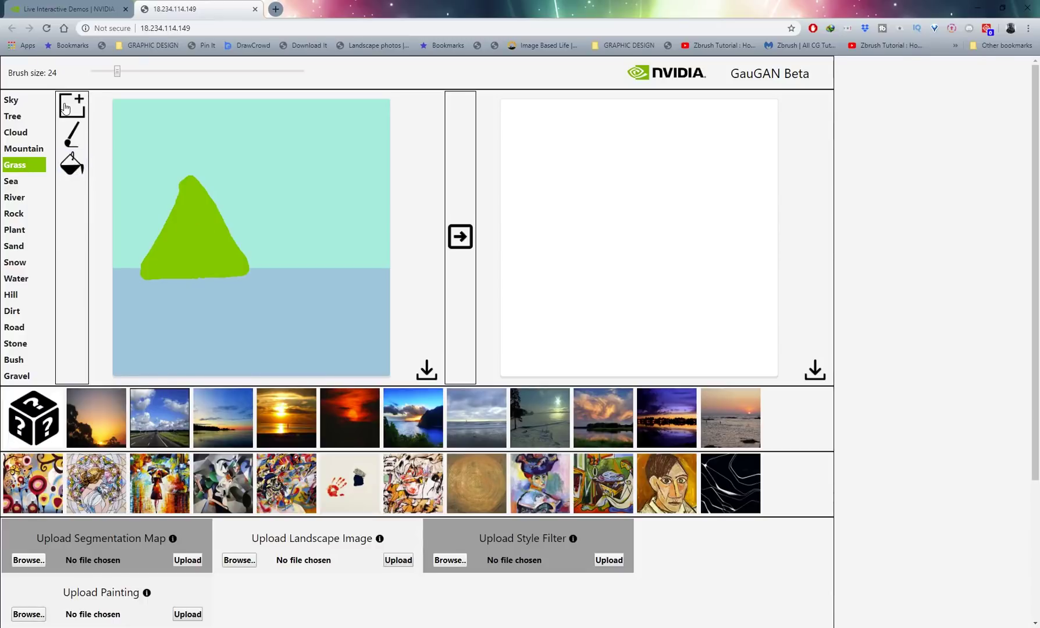
pyautogui.click(65, 107)
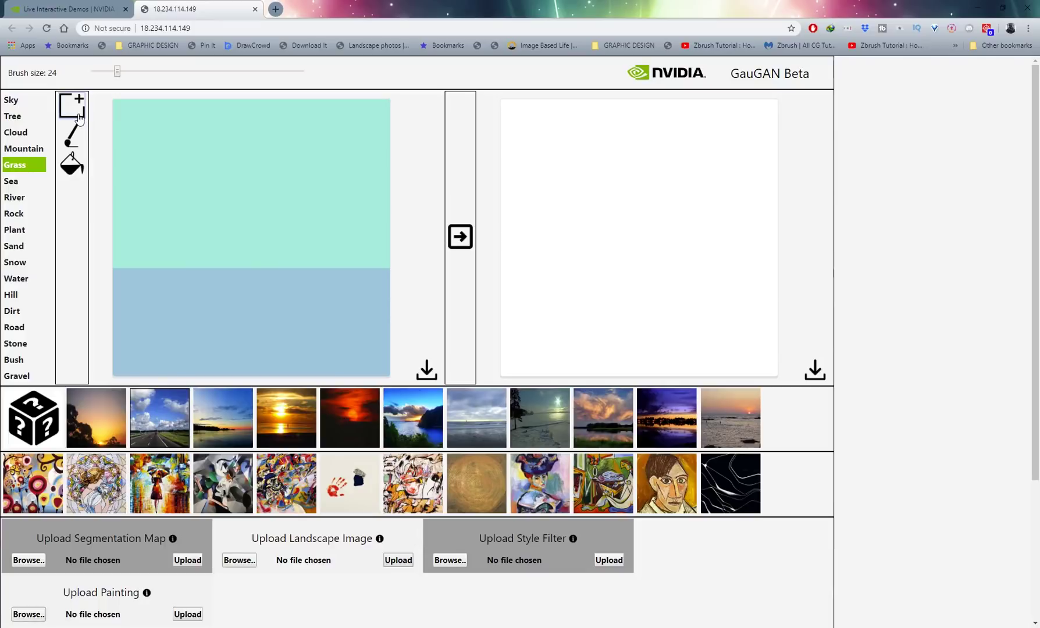
# Step: Agree to the terms and conditions and generate an image from the default sky-and-sea map
pyautogui.scroll(-3, 136, 386)
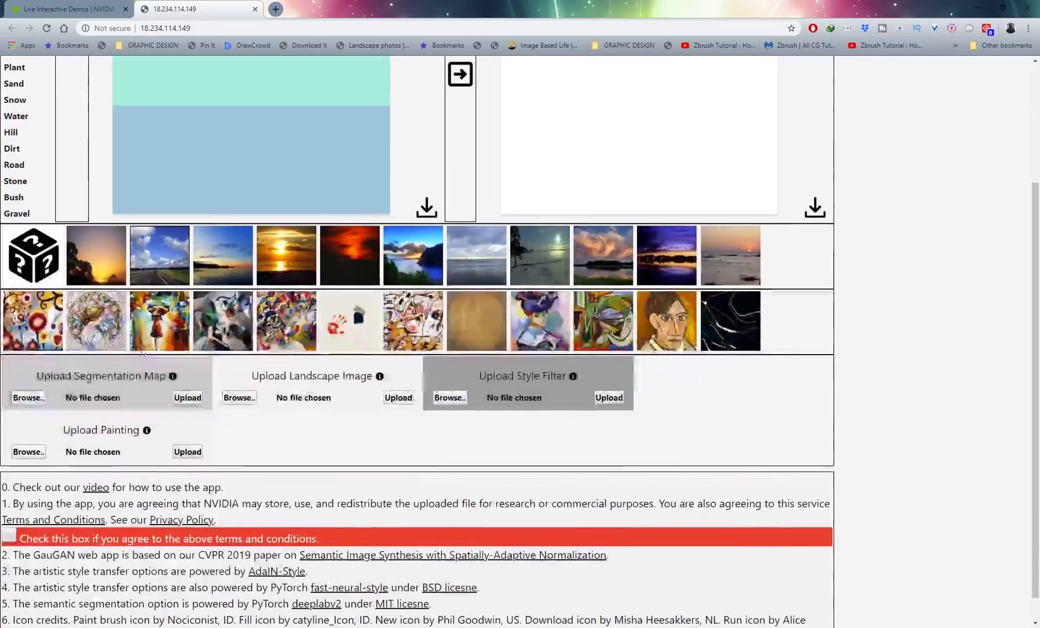
pyautogui.click(8, 539)
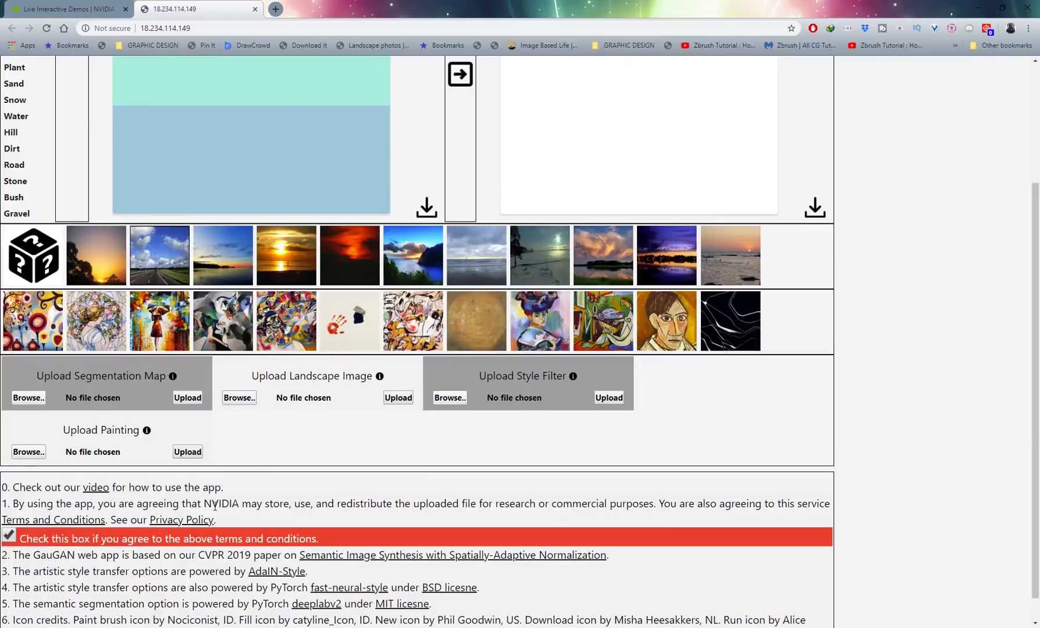
pyautogui.scroll(3, 412, 229)
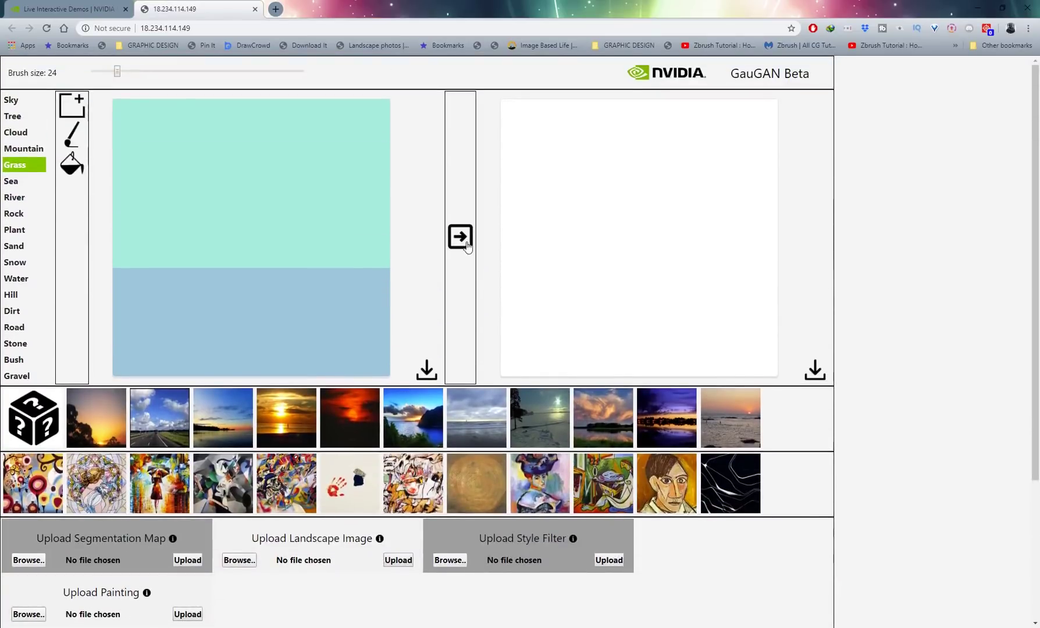
pyautogui.click(456, 246)
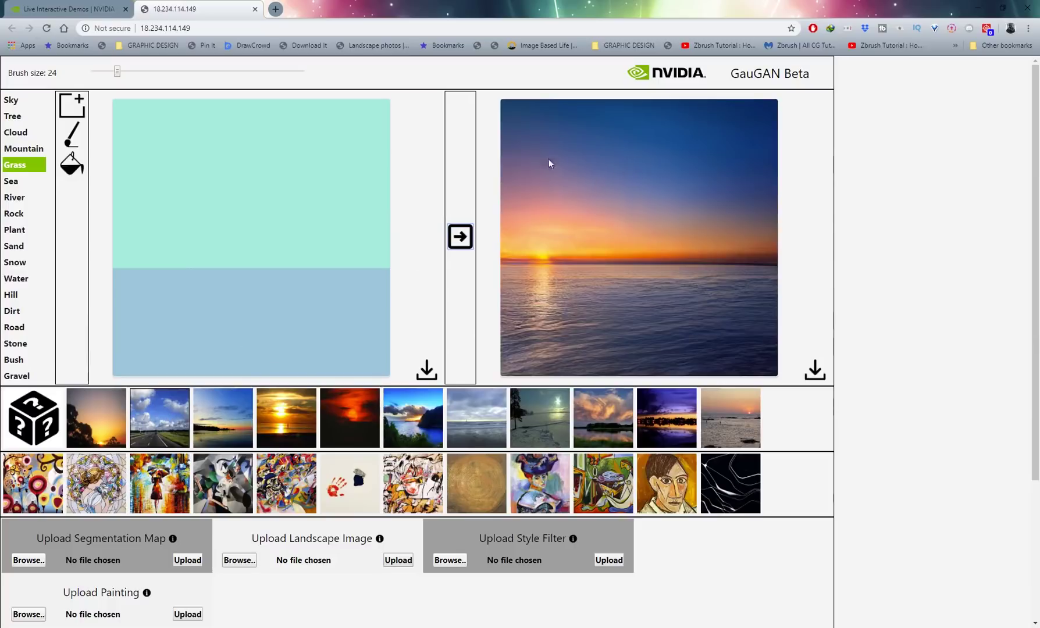
# Step: Try the cloudy blue-sky road, dim beach with a tree, and pale beach sunset styles on the seascape
pyautogui.click(154, 420)
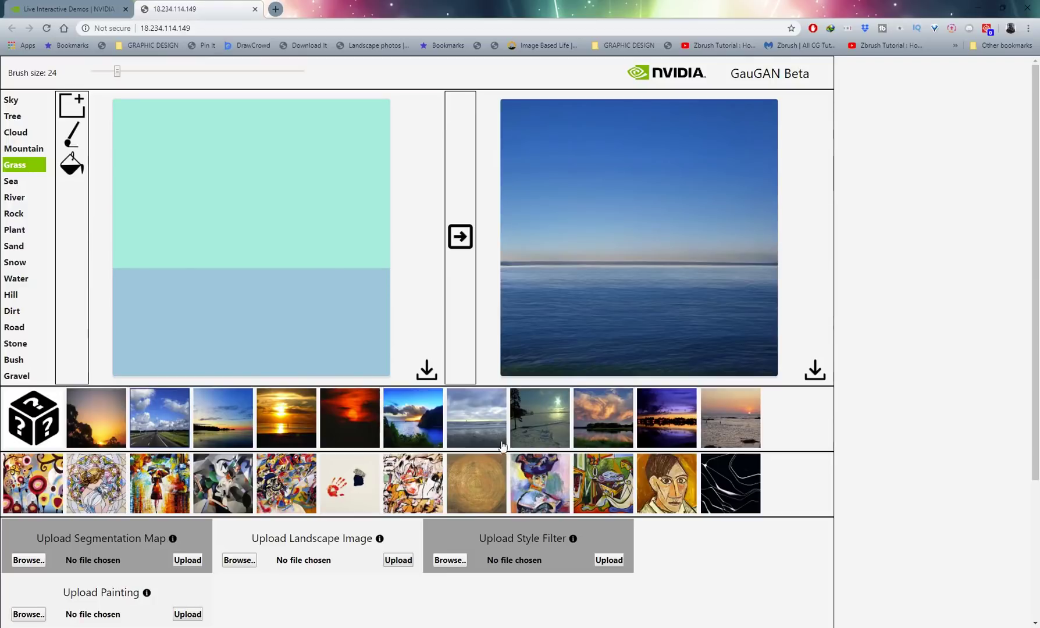
pyautogui.click(551, 424)
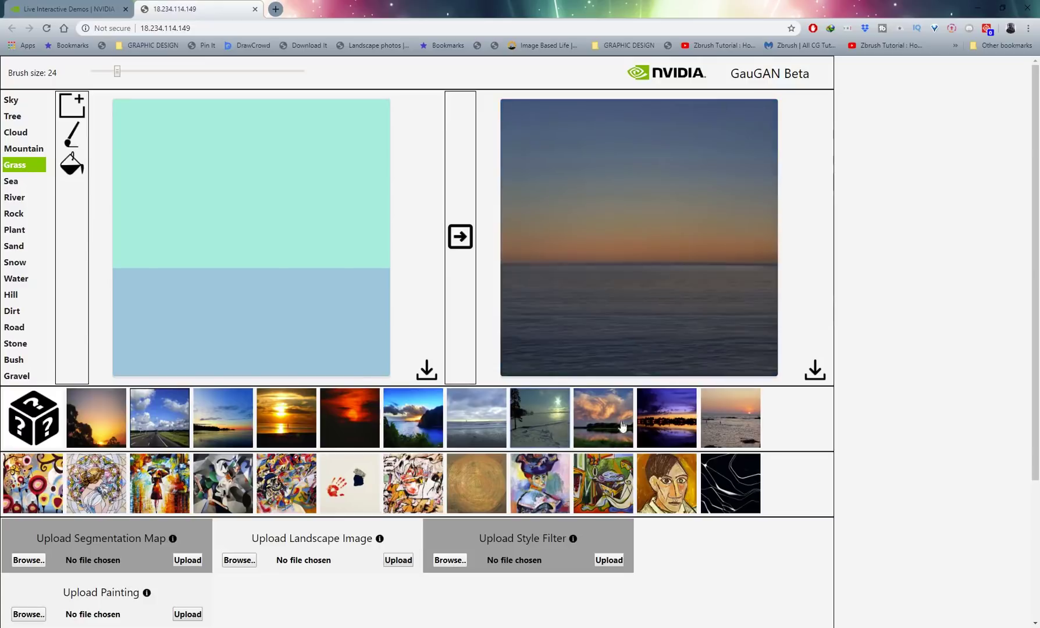
pyautogui.click(722, 418)
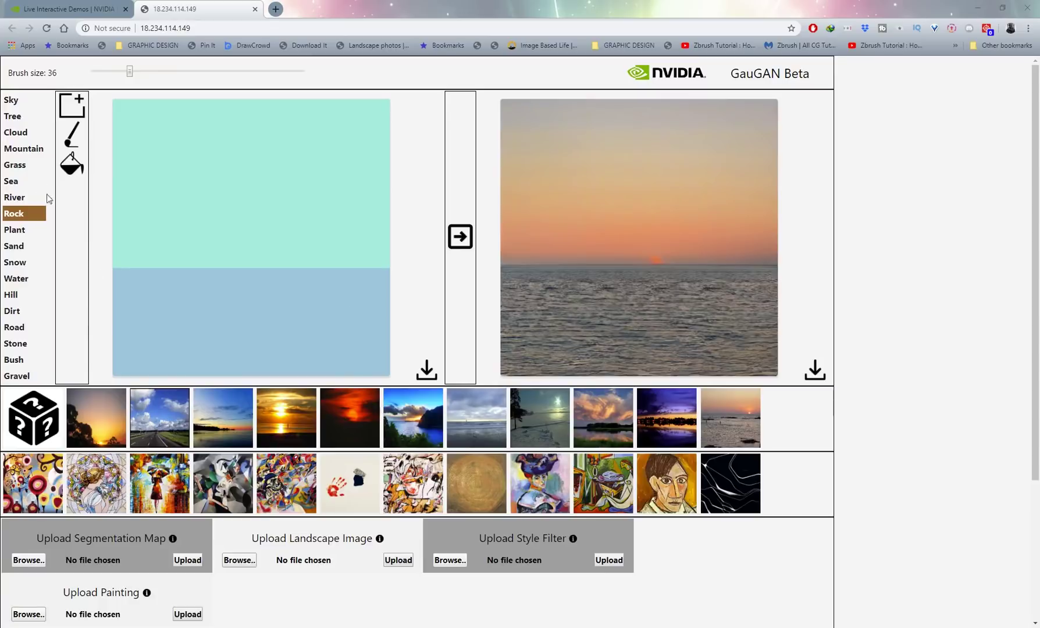
# Step: Fill the sea area with Grass, generate the image, and apply the cloudy blue-sky road style
pyautogui.click(13, 165)
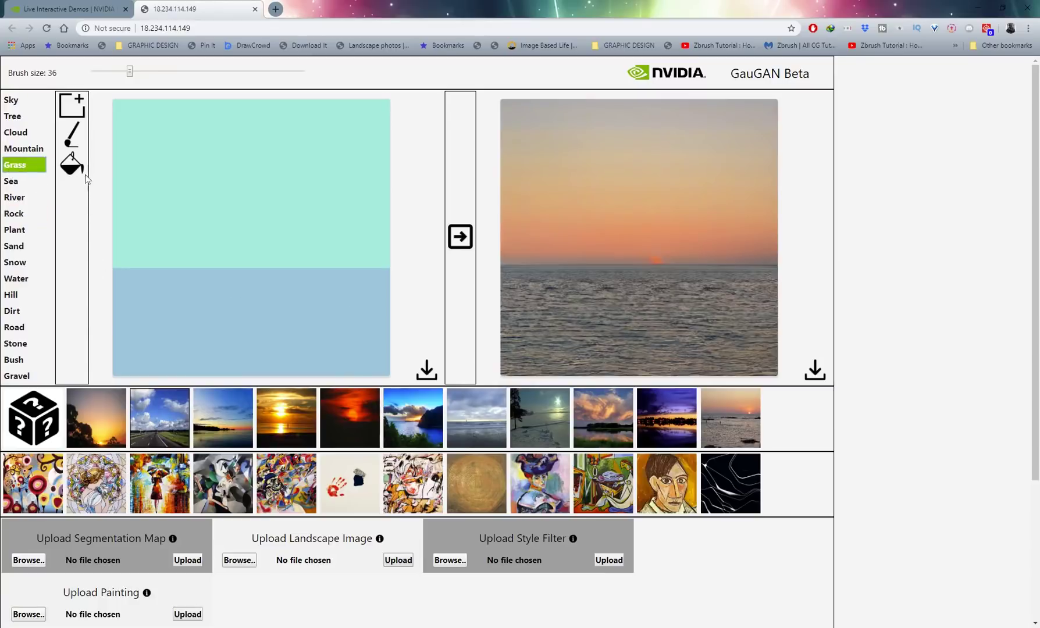
pyautogui.click(72, 169)
pyautogui.click(209, 303)
pyautogui.click(460, 237)
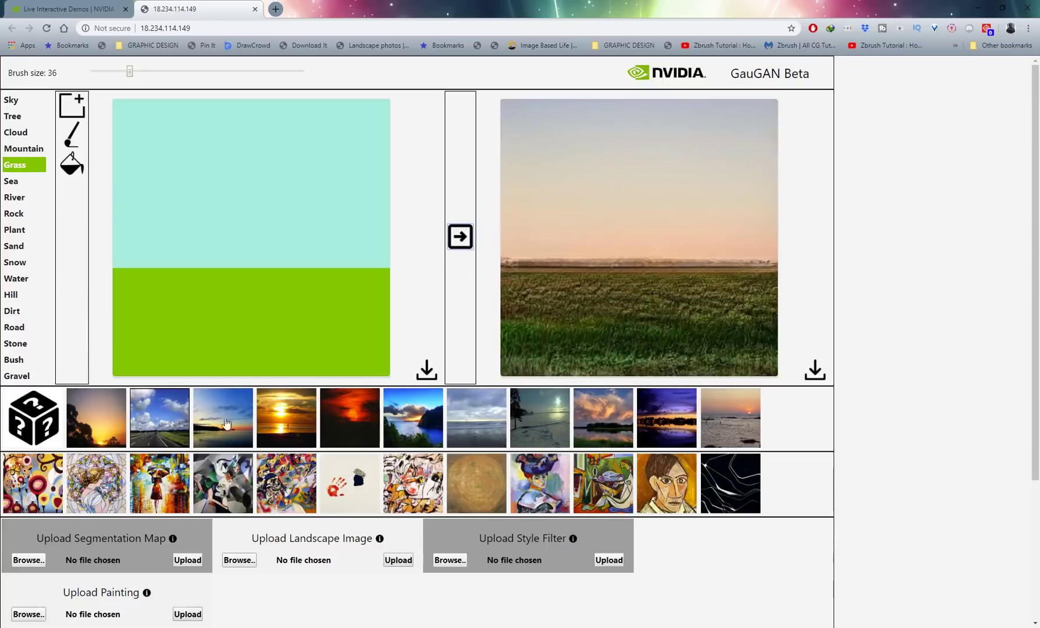
pyautogui.click(153, 427)
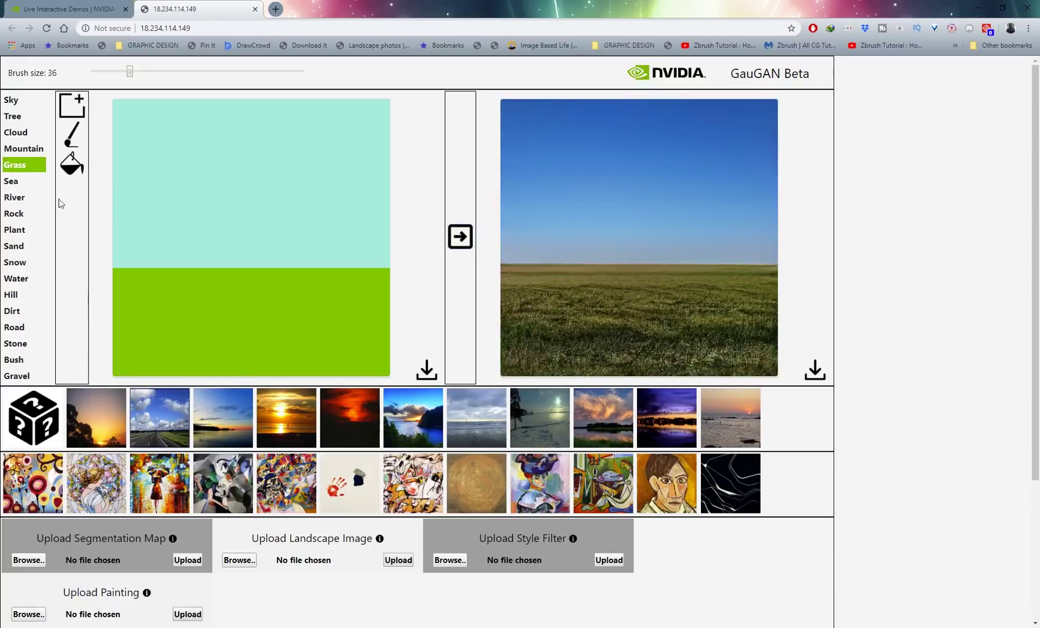
# Step: Paint four Cloud shapes across the sky with the brush size set to 26 and generate the image
pyautogui.click(16, 133)
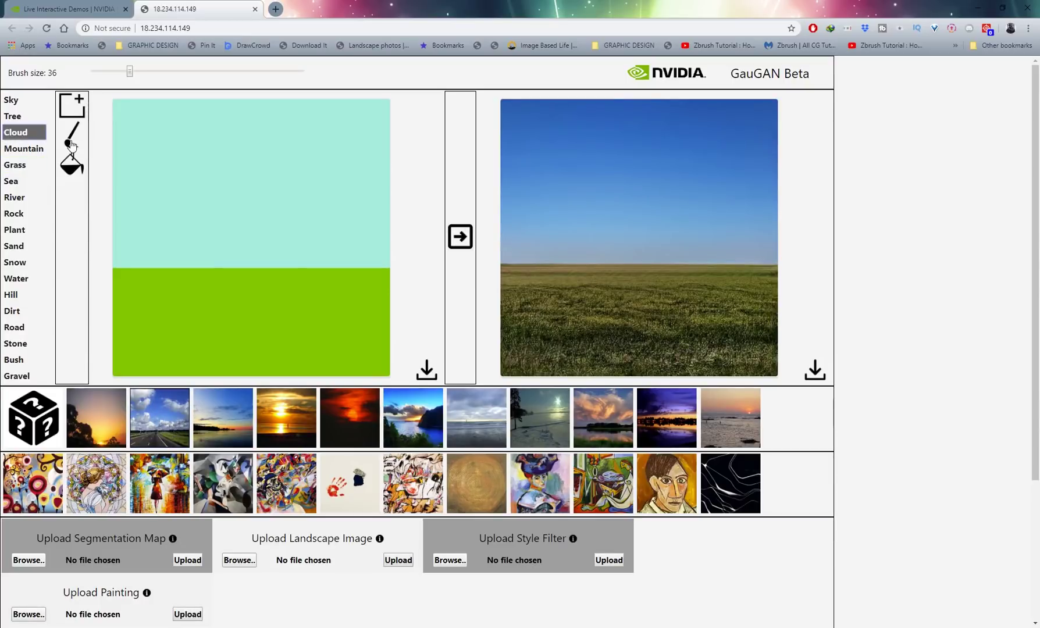
pyautogui.click(72, 137)
pyautogui.moveTo(129, 74); pyautogui.dragTo(123, 73)
pyautogui.moveTo(158, 155); pyautogui.dragTo(198, 149)
pyautogui.moveTo(151, 208)
pyautogui.mouseDown()
pyautogui.moveTo(200, 209)
pyautogui.moveTo(161, 209)
pyautogui.moveTo(191, 220)
pyautogui.moveTo(210, 209)
pyautogui.mouseUp()
pyautogui.moveTo(264, 176)
pyautogui.mouseDown()
pyautogui.moveTo(233, 180)
pyautogui.moveTo(309, 187)
pyautogui.moveTo(263, 174)
pyautogui.mouseUp()
pyautogui.moveTo(336, 142)
pyautogui.mouseDown()
pyautogui.moveTo(298, 149)
pyautogui.moveTo(343, 155)
pyautogui.mouseUp()
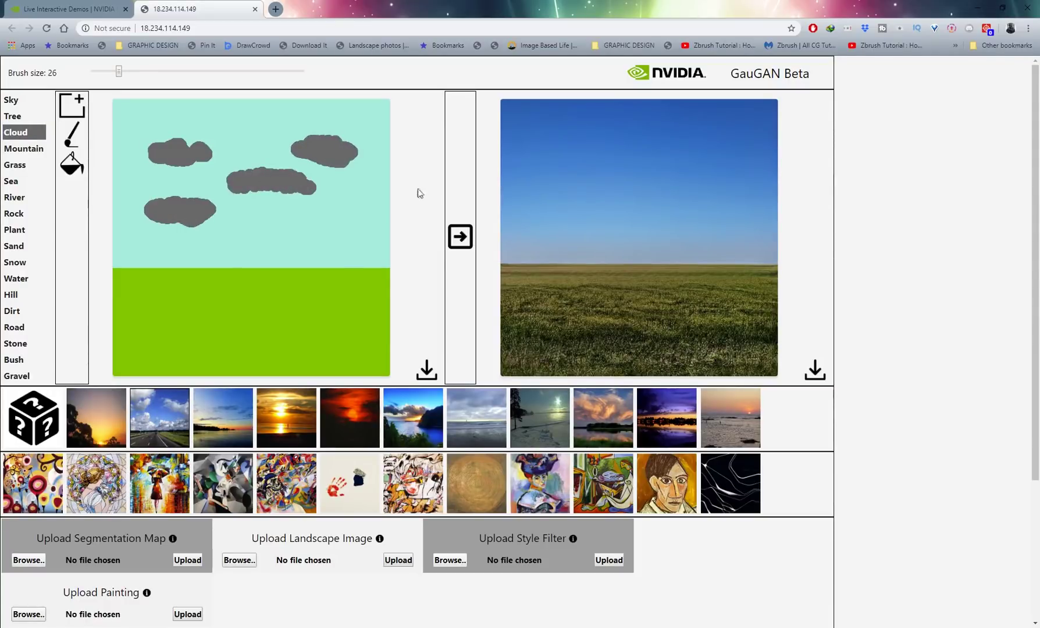
pyautogui.click(458, 239)
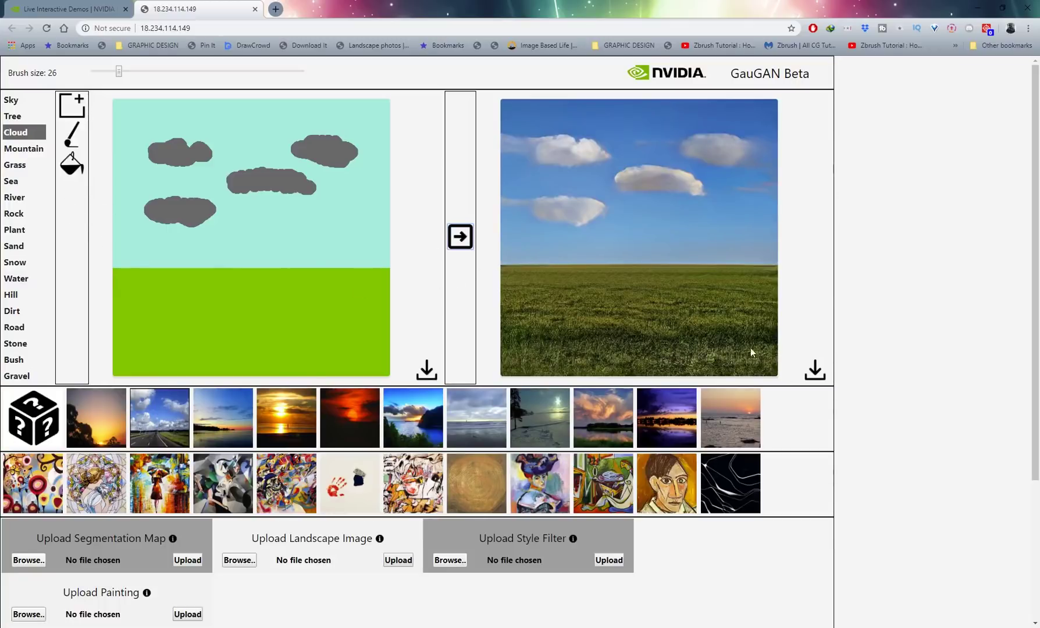
# Step: Paint a wide diagonal River across the grass from the horizon to the opposite lower corner and generate the image
pyautogui.click(17, 198)
pyautogui.click(71, 134)
pyautogui.moveTo(113, 266); pyautogui.dragTo(389, 375)
pyautogui.moveTo(119, 274)
pyautogui.mouseDown()
pyautogui.moveTo(384, 375)
pyautogui.moveTo(114, 274)
pyautogui.moveTo(363, 381)
pyautogui.moveTo(385, 364)
pyautogui.moveTo(120, 269)
pyautogui.moveTo(288, 353)
pyautogui.moveTo(379, 384)
pyautogui.moveTo(311, 326)
pyautogui.mouseUp()
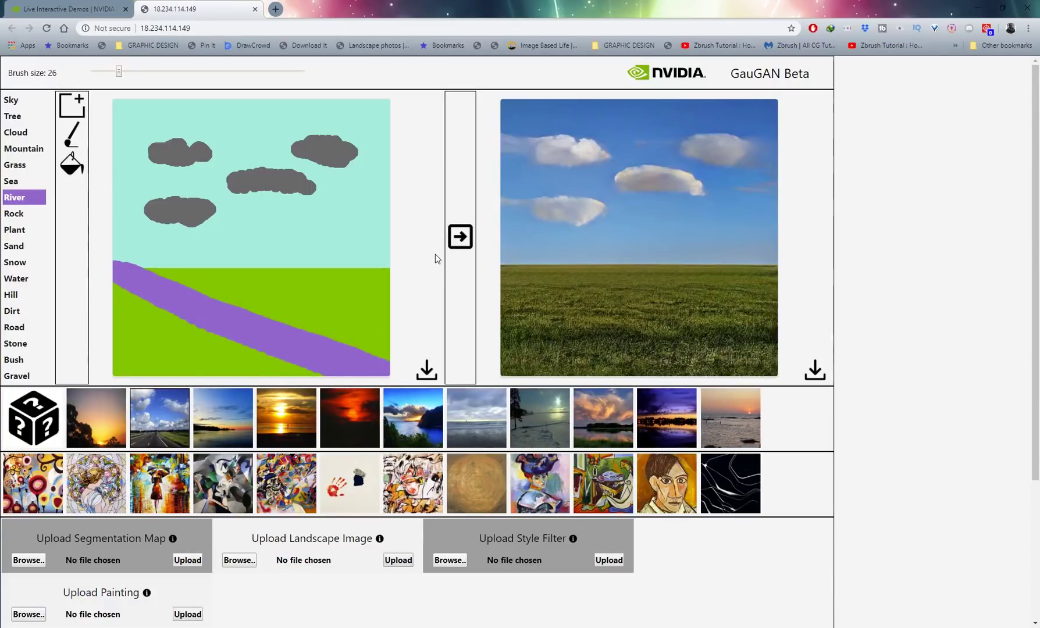
pyautogui.click(461, 241)
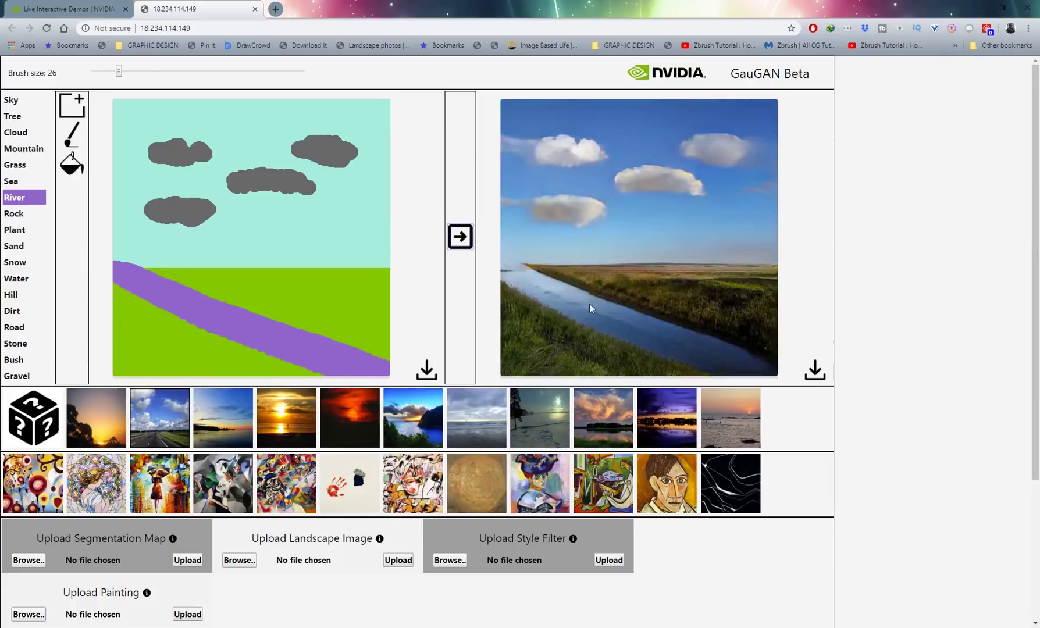
# Step: Outline a tall Rock rising above the horizon beside the river and fill its interior
pyautogui.click(15, 215)
pyautogui.moveTo(301, 312)
pyautogui.mouseDown()
pyautogui.moveTo(322, 234)
pyautogui.moveTo(355, 229)
pyautogui.moveTo(366, 335)
pyautogui.moveTo(302, 315)
pyautogui.moveTo(319, 258)
pyautogui.moveTo(317, 311)
pyautogui.mouseUp()
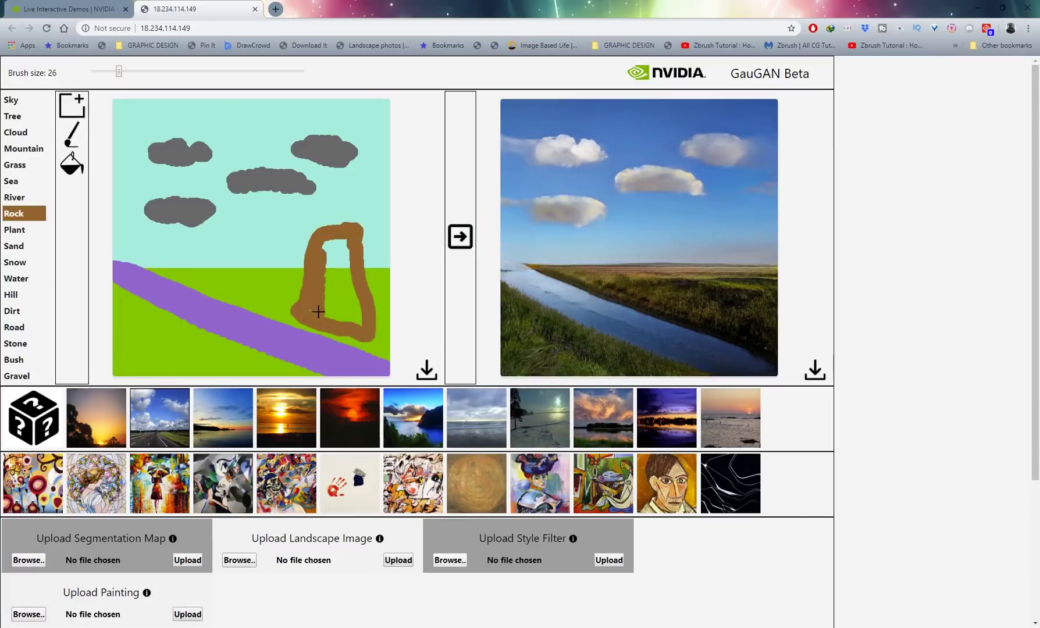
pyautogui.click(71, 164)
pyautogui.click(335, 284)
pyautogui.click(336, 254)
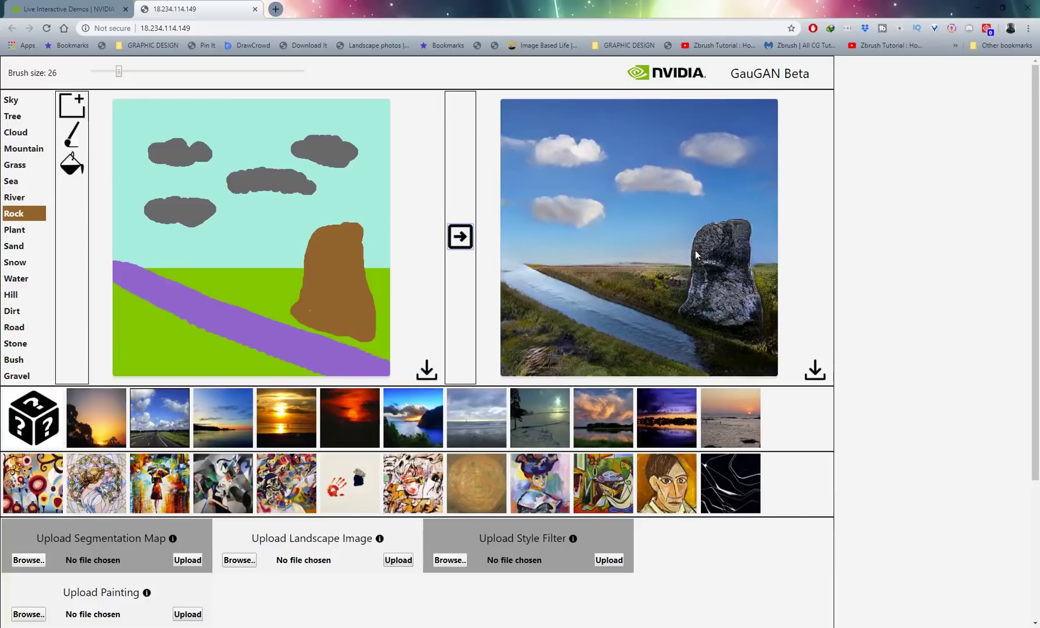
# Step: Fill the grass beyond the river with Rock, and the river itself as well, generating the image after each fill
pyautogui.click(290, 302)
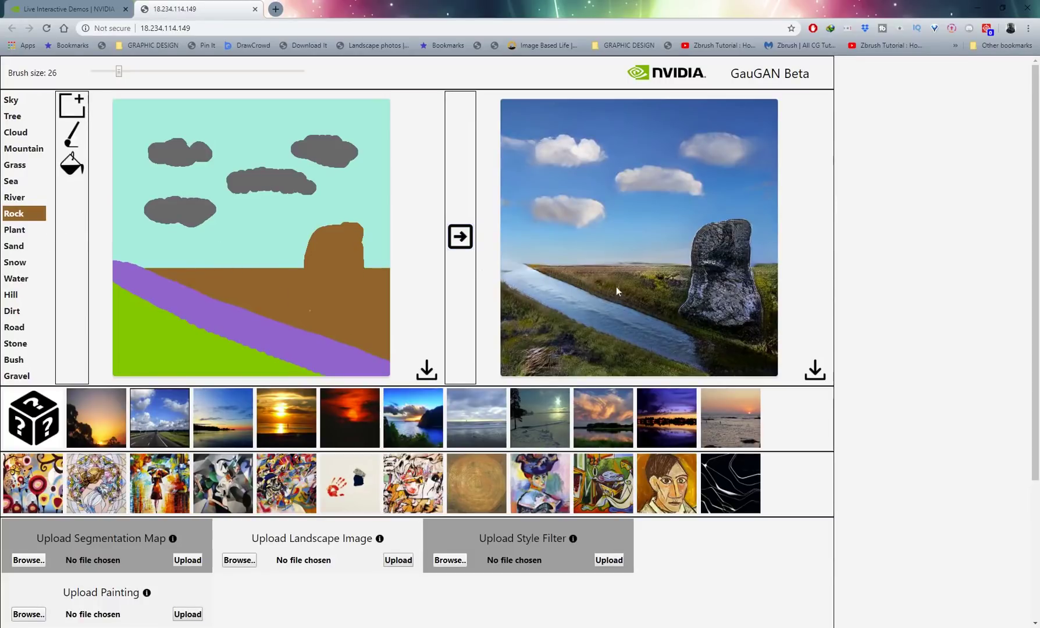
pyautogui.click(460, 236)
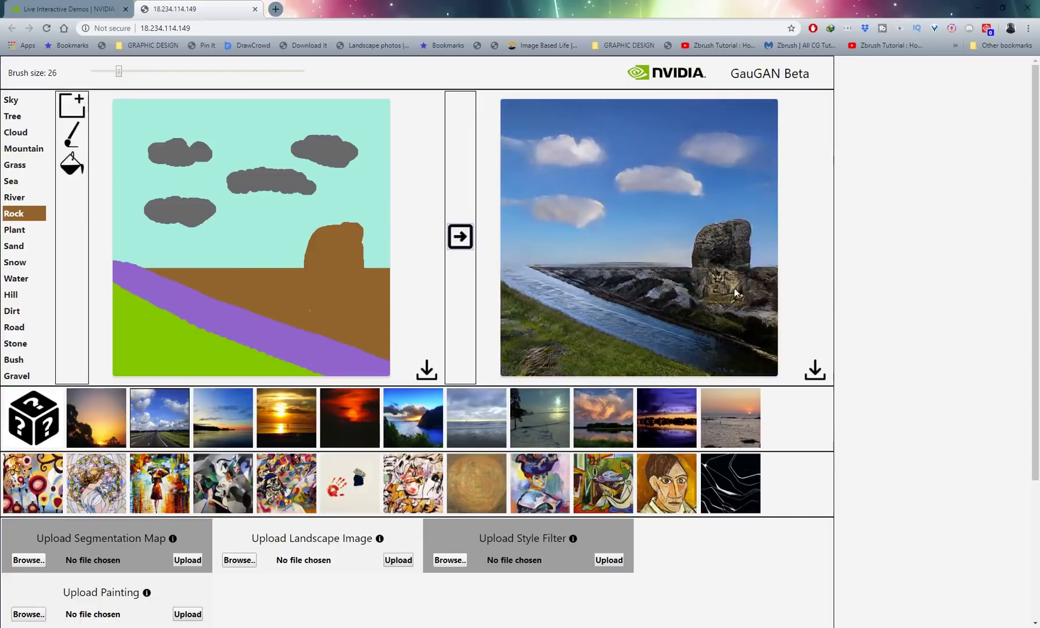
pyautogui.click(119, 278)
pyautogui.click(460, 236)
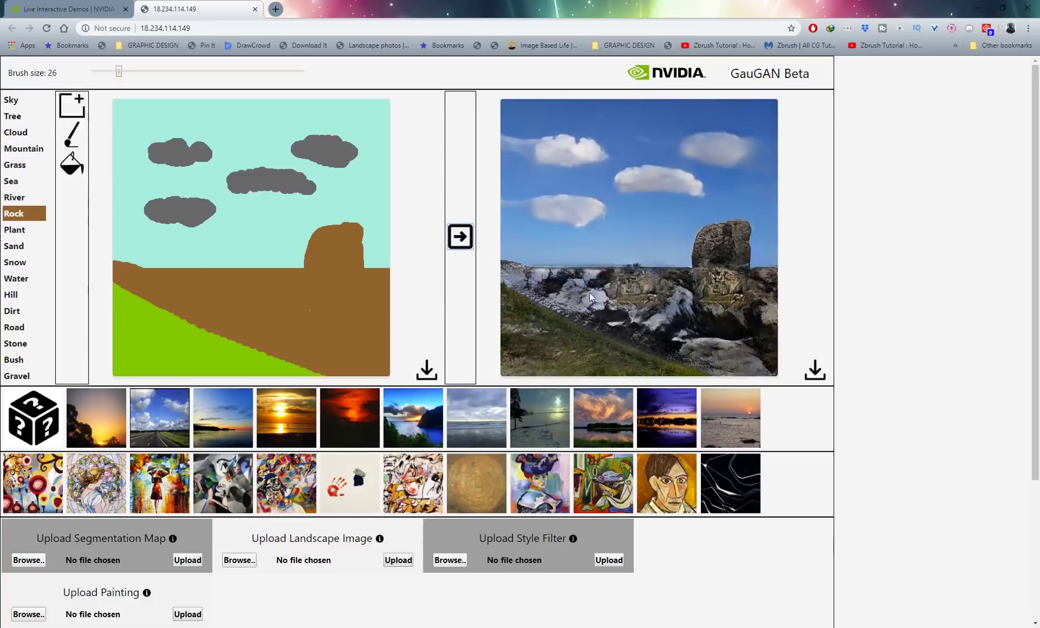
# Step: Fill the whole connected rock area with the Water label
pyautogui.click(24, 197)
pyautogui.click(17, 279)
pyautogui.click(335, 309)
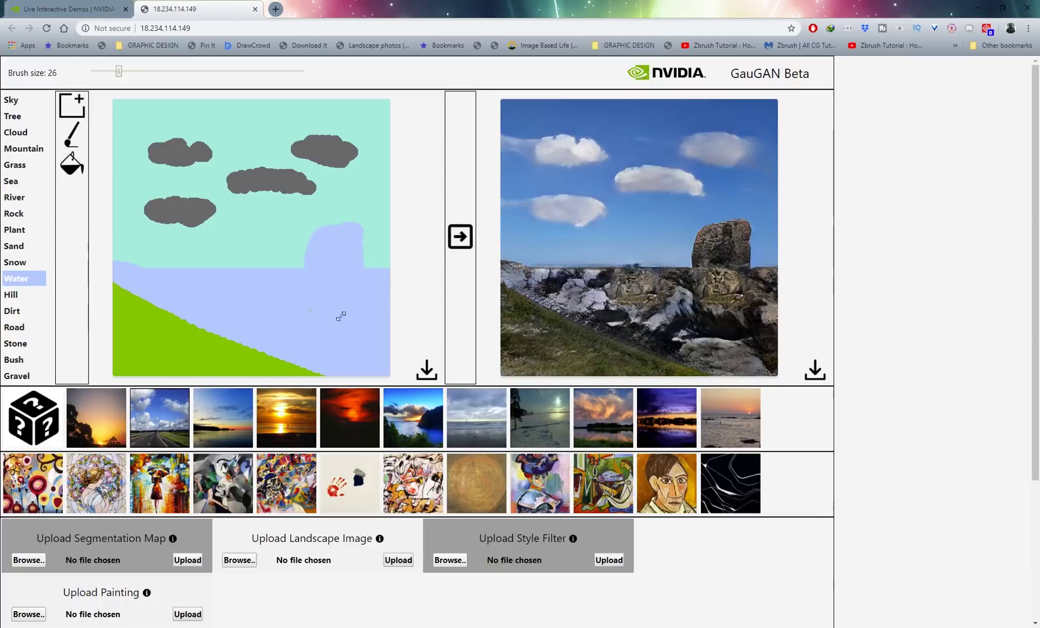
# Step: Generate the image from the water map, and paint a Grass hill along the horizon beyond the river, finishing with brush size 54
pyautogui.click(453, 232)
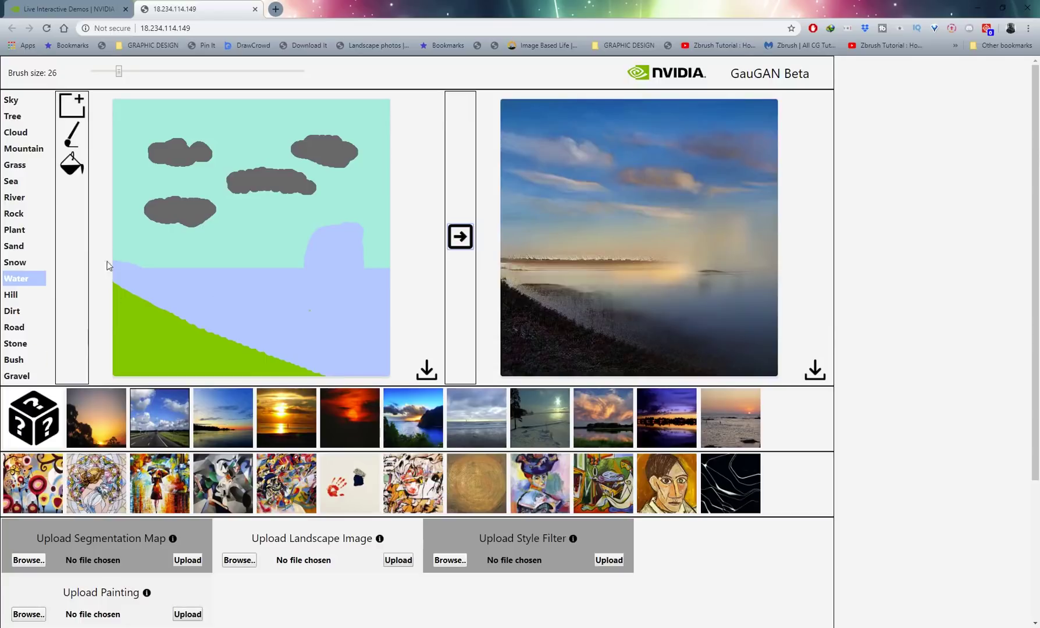
pyautogui.click(23, 167)
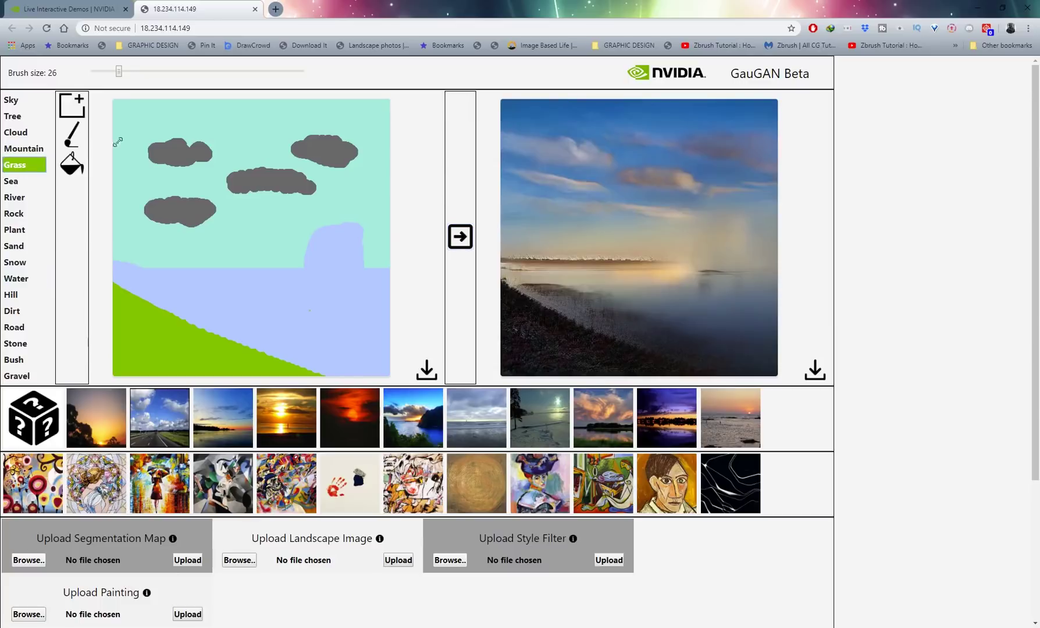
pyautogui.moveTo(218, 271); pyautogui.dragTo(373, 275)
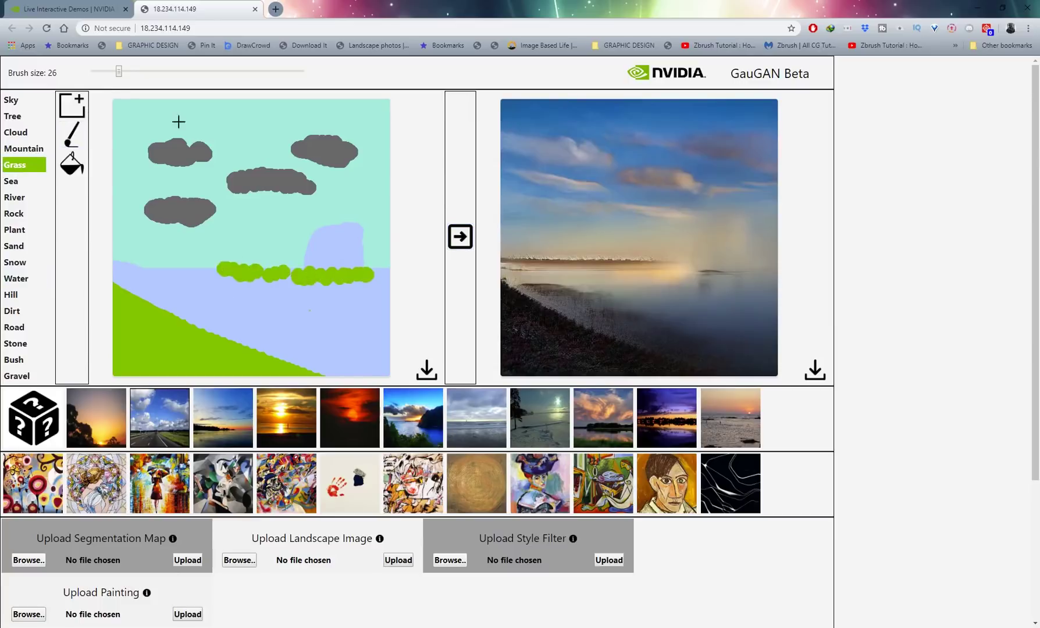
pyautogui.moveTo(119, 73); pyautogui.dragTo(149, 71)
pyautogui.moveTo(347, 280)
pyautogui.mouseDown()
pyautogui.moveTo(252, 271)
pyautogui.moveTo(191, 271)
pyautogui.moveTo(374, 274)
pyautogui.moveTo(365, 242)
pyautogui.moveTo(376, 245)
pyautogui.moveTo(154, 272)
pyautogui.moveTo(332, 241)
pyautogui.moveTo(399, 249)
pyautogui.moveTo(270, 264)
pyautogui.moveTo(379, 302)
pyautogui.moveTo(218, 278)
pyautogui.moveTo(404, 319)
pyautogui.moveTo(356, 297)
pyautogui.moveTo(360, 254)
pyautogui.moveTo(263, 253)
pyautogui.moveTo(377, 237)
pyautogui.moveTo(380, 270)
pyautogui.moveTo(154, 267)
pyautogui.mouseUp()
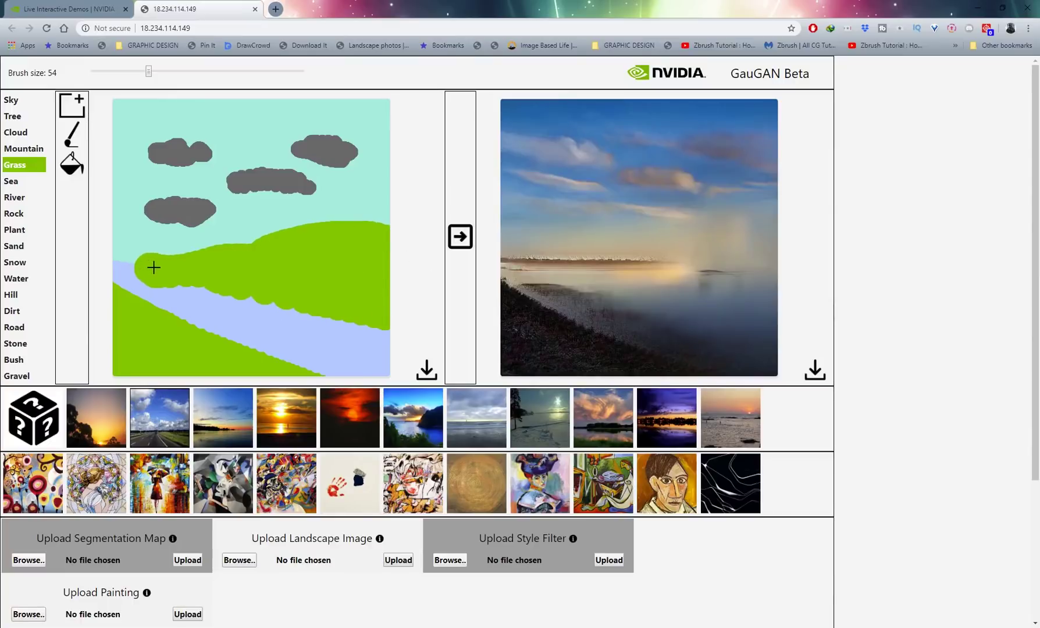
# Step: Paint Rock boulders along both riverbanks at brush size 40, including a tall one rising above the grass hill
pyautogui.click(24, 214)
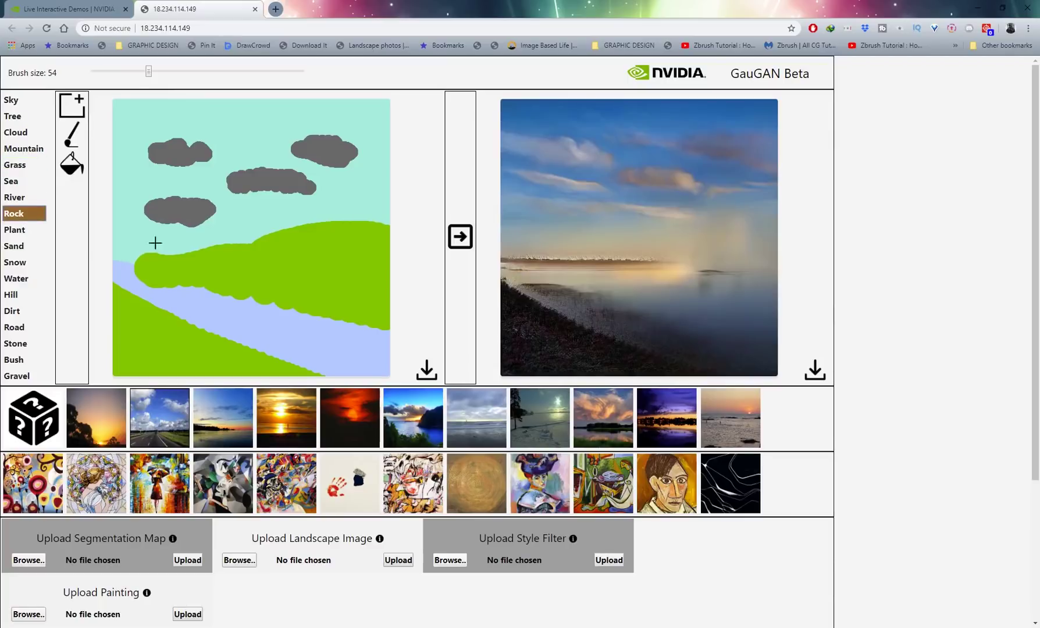
pyautogui.moveTo(149, 71); pyautogui.dragTo(134, 72)
pyautogui.moveTo(135, 269)
pyautogui.mouseDown()
pyautogui.moveTo(149, 264)
pyautogui.moveTo(123, 256)
pyautogui.moveTo(117, 291)
pyautogui.moveTo(152, 323)
pyautogui.mouseUp()
pyautogui.moveTo(172, 281); pyautogui.dragTo(215, 287)
pyautogui.moveTo(282, 288)
pyautogui.mouseDown()
pyautogui.moveTo(318, 304)
pyautogui.moveTo(291, 294)
pyautogui.moveTo(326, 261)
pyautogui.moveTo(364, 282)
pyautogui.moveTo(375, 307)
pyautogui.moveTo(317, 295)
pyautogui.moveTo(349, 278)
pyautogui.moveTo(322, 272)
pyautogui.moveTo(345, 306)
pyautogui.moveTo(288, 307)
pyautogui.mouseUp()
pyautogui.moveTo(243, 278)
pyautogui.mouseDown()
pyautogui.moveTo(273, 285)
pyautogui.moveTo(240, 285)
pyautogui.moveTo(282, 297)
pyautogui.moveTo(321, 281)
pyautogui.moveTo(296, 284)
pyautogui.moveTo(334, 253)
pyautogui.moveTo(368, 291)
pyautogui.mouseUp()
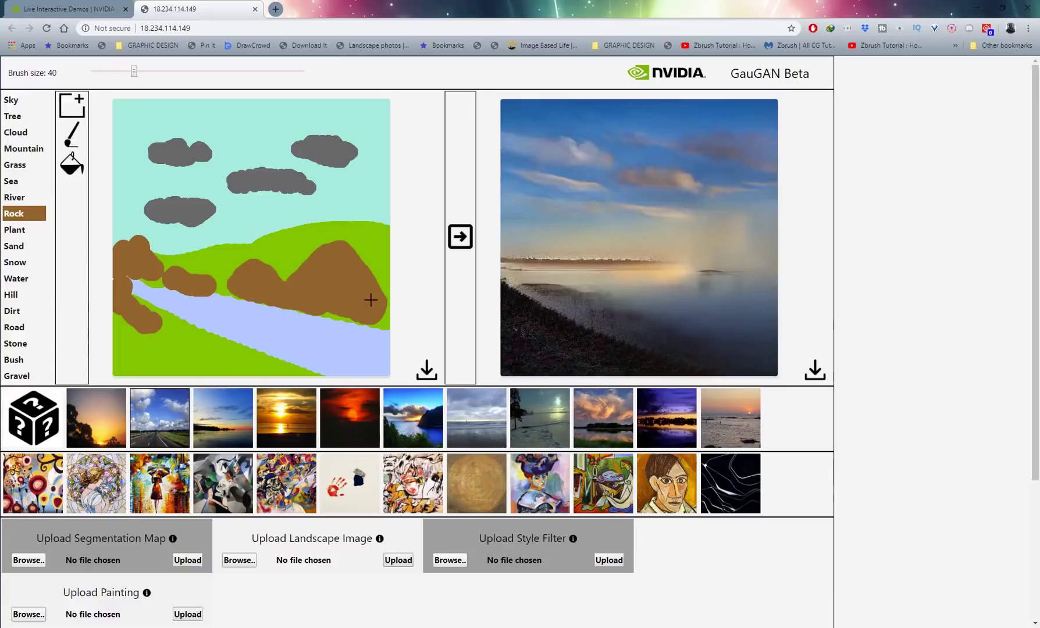
pyautogui.moveTo(311, 257); pyautogui.dragTo(344, 245)
# Step: Generate the rocky river landscape and restyle it with the orange sunset photo with silhouetted trees
pyautogui.click(460, 237)
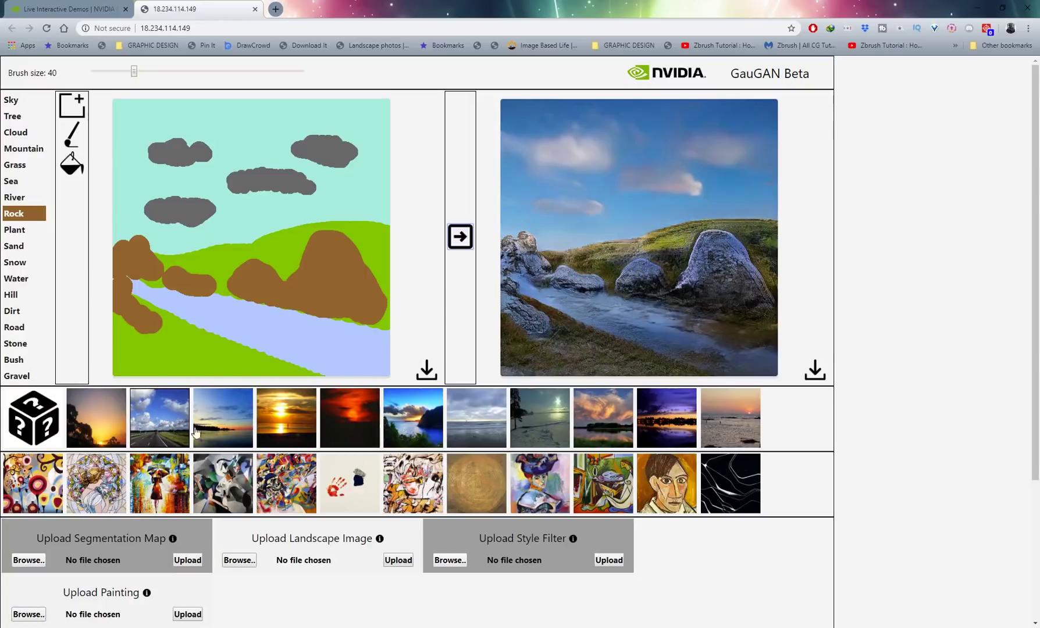
pyautogui.click(102, 426)
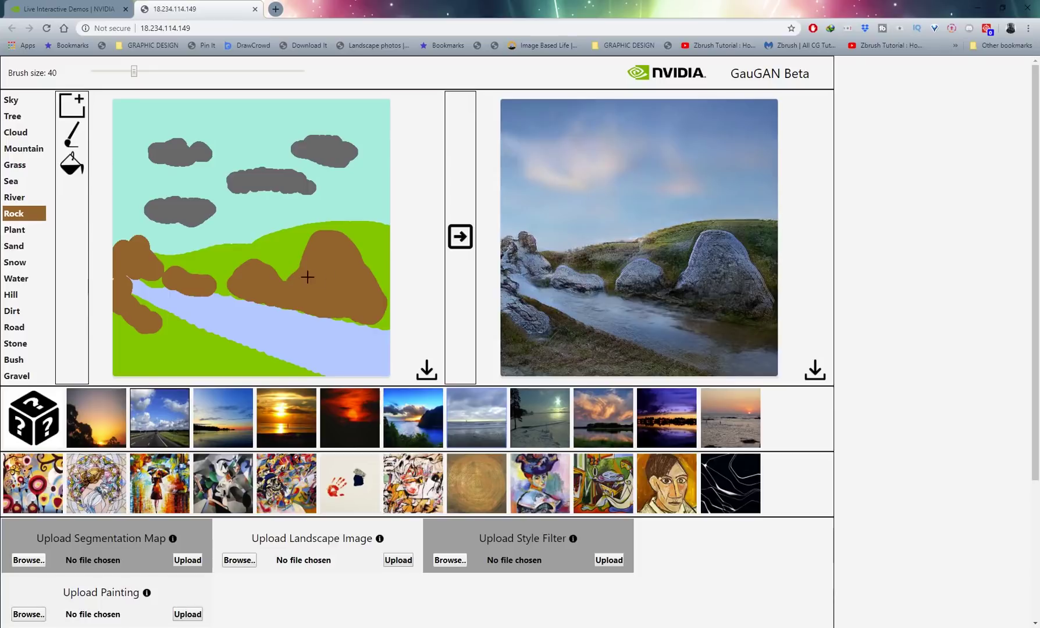
# Step: Enlarge the tall rock above the hilltop, regenerate the image, and paint Grass along the rock's base
pyautogui.moveTo(346, 244)
pyautogui.mouseDown()
pyautogui.moveTo(372, 268)
pyautogui.moveTo(382, 313)
pyautogui.moveTo(388, 282)
pyautogui.moveTo(368, 257)
pyautogui.moveTo(301, 243)
pyautogui.moveTo(277, 297)
pyautogui.moveTo(316, 225)
pyautogui.moveTo(366, 249)
pyautogui.moveTo(381, 269)
pyautogui.mouseUp()
pyautogui.click(460, 236)
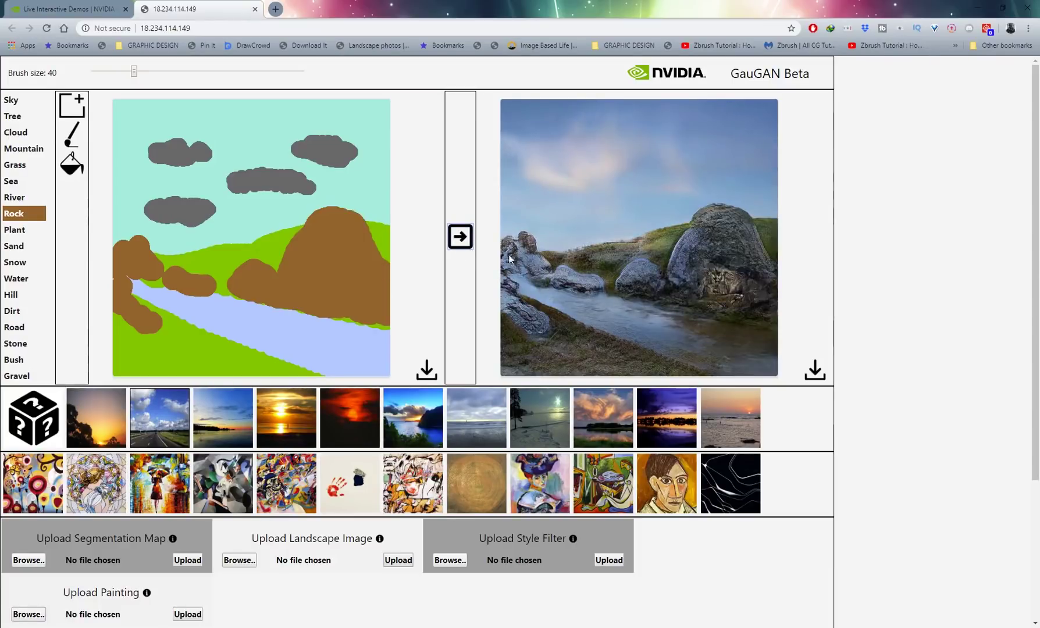
pyautogui.click(18, 166)
pyautogui.moveTo(321, 326)
pyautogui.mouseDown()
pyautogui.moveTo(223, 354)
pyautogui.moveTo(268, 366)
pyautogui.moveTo(282, 340)
pyautogui.moveTo(238, 354)
pyautogui.moveTo(290, 325)
pyautogui.moveTo(325, 327)
pyautogui.moveTo(279, 315)
pyautogui.moveTo(368, 329)
pyautogui.mouseUp()
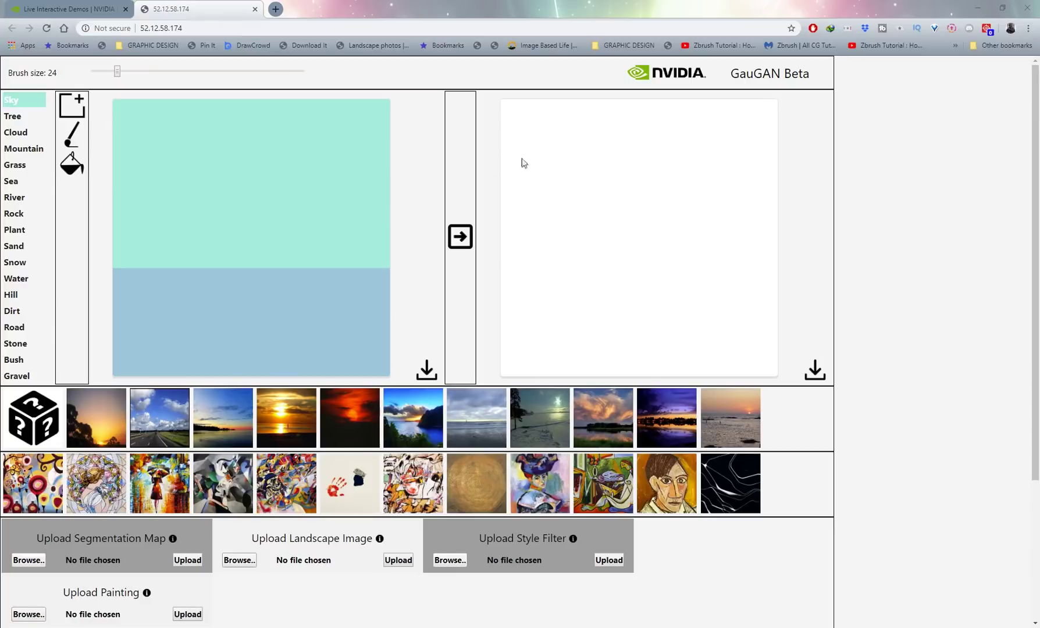
pyautogui.click(245, 565)
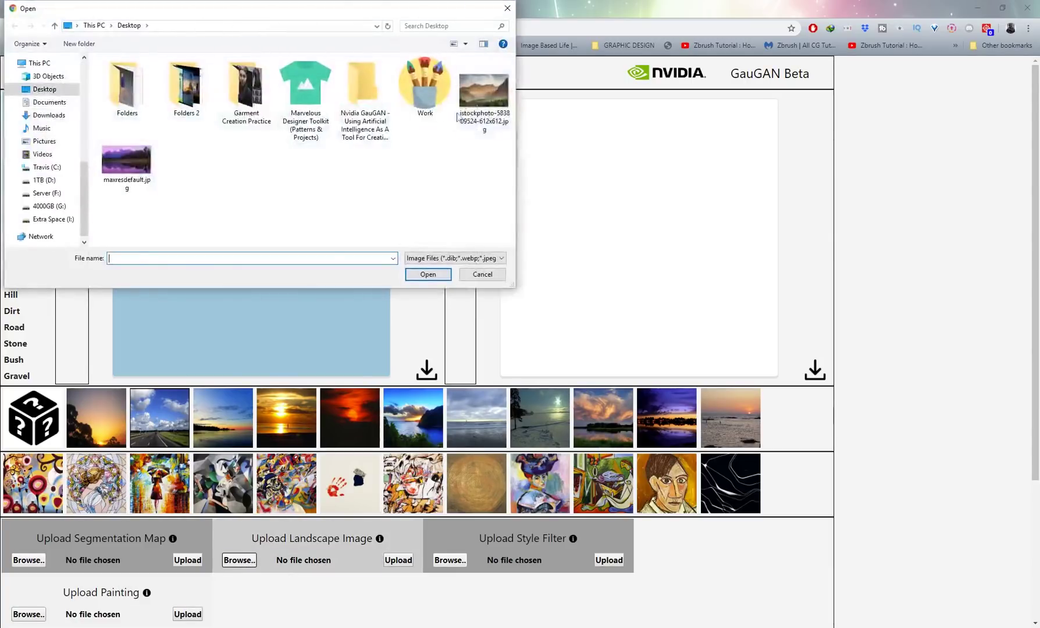
pyautogui.click(479, 97)
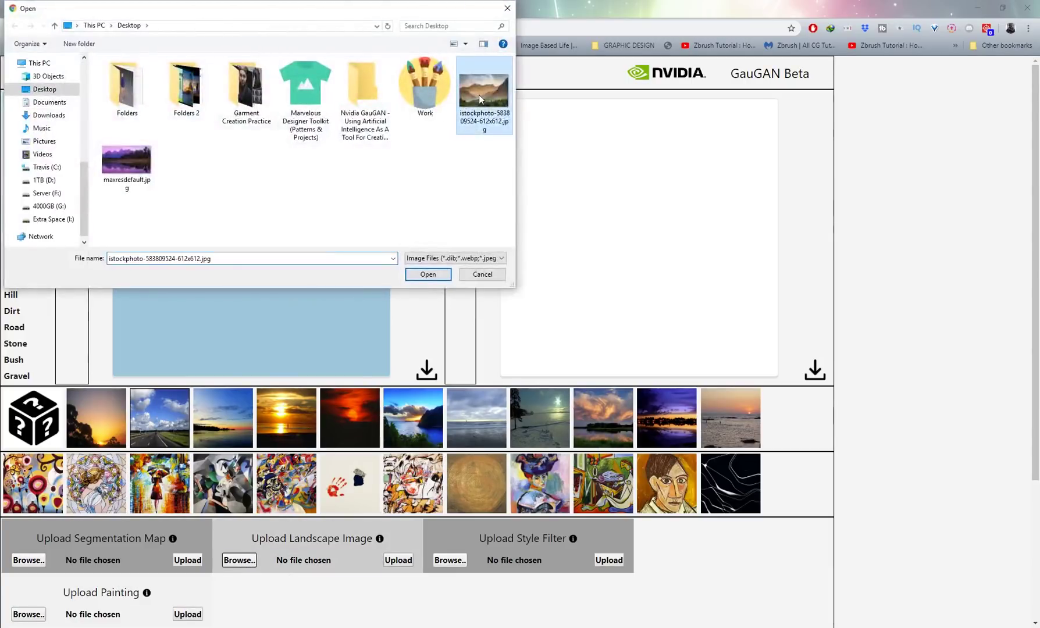
pyautogui.click(425, 276)
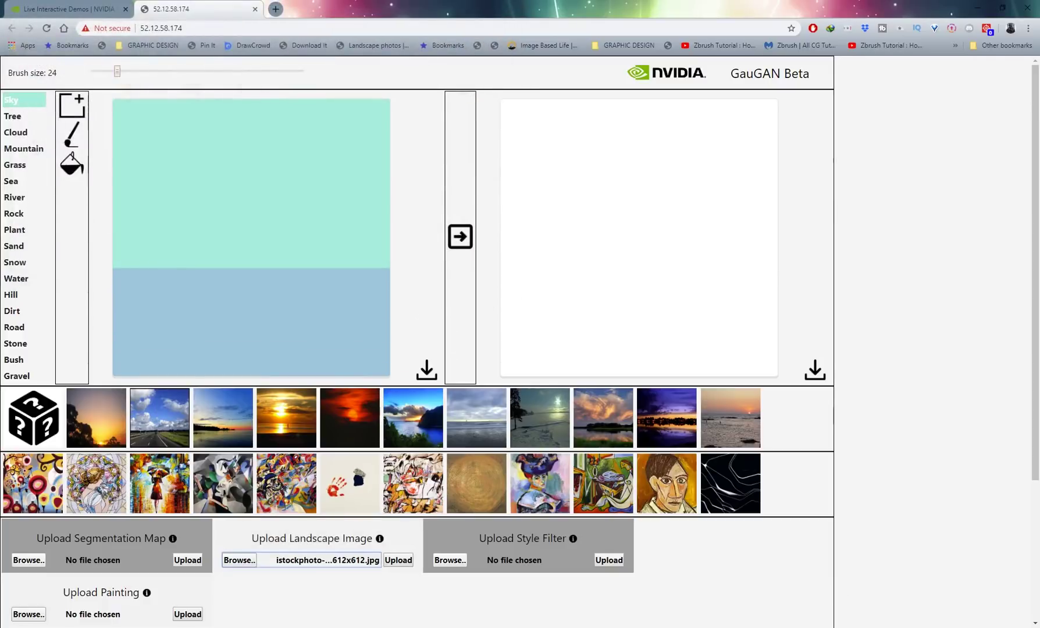
pyautogui.click(835, 582)
pyautogui.moveTo(323, 135); pyautogui.dragTo(272, 66)
pyautogui.click(420, 64)
pyautogui.click(398, 560)
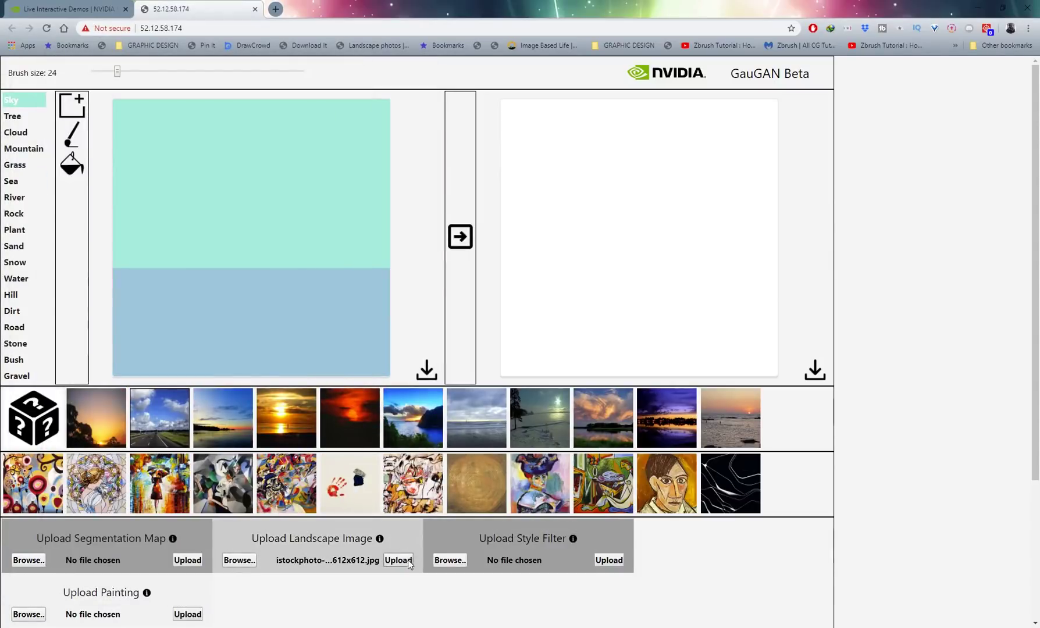
# Step: Switch to the Photos window with the source mountain photo and place it over the segmentation map for comparison
pyautogui.hotkey('alt', 'Tab')
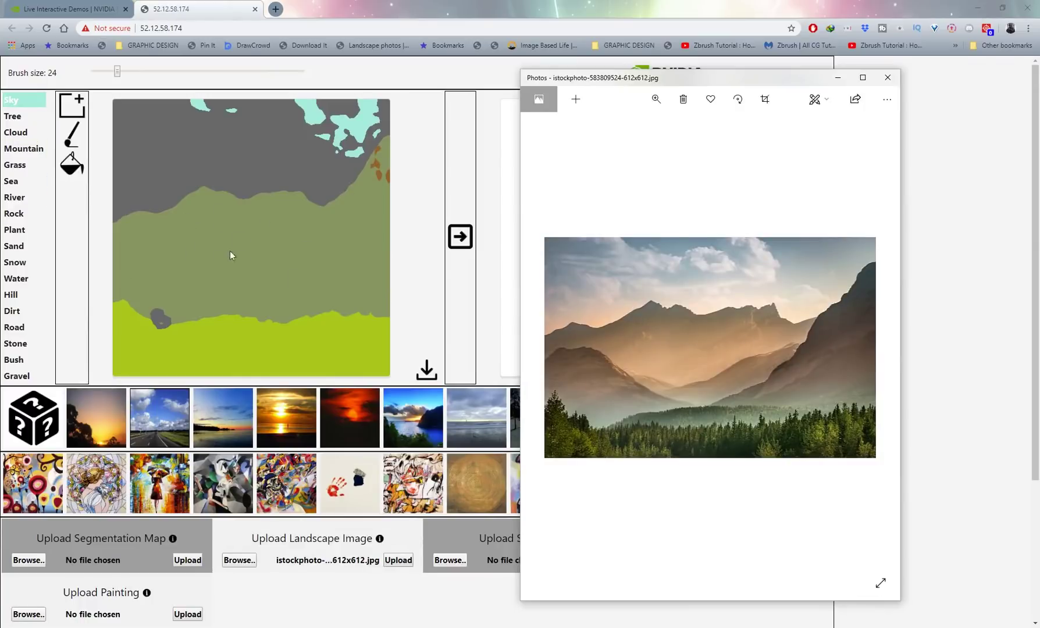
pyautogui.moveTo(650, 84); pyautogui.dragTo(141, 73)
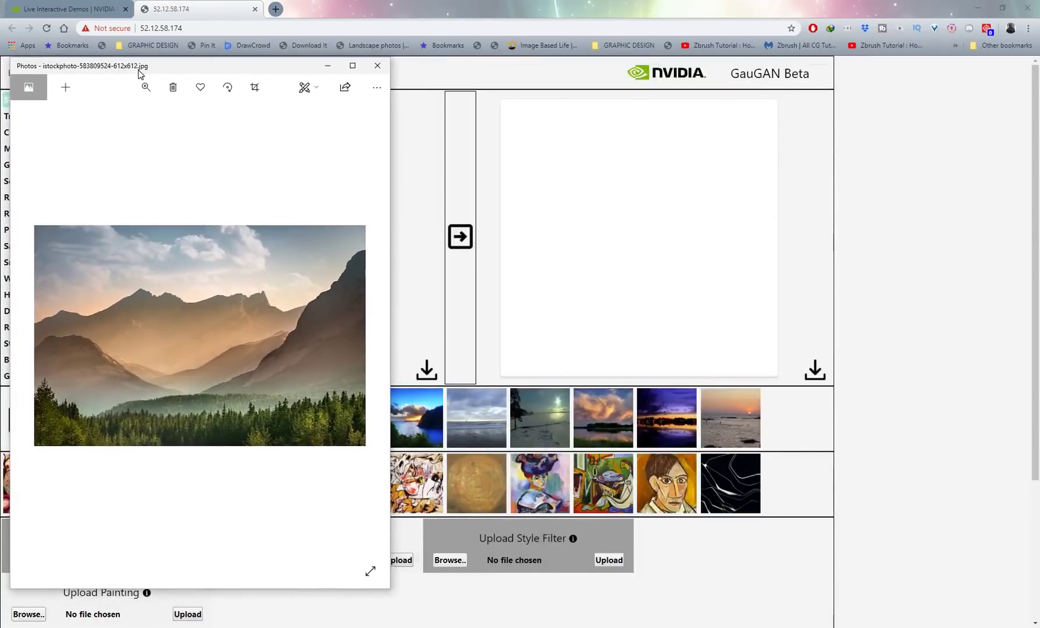
# Step: Return to GauGAN and generate the landscape from the segmentation map of the uploaded mountain photo
pyautogui.click(464, 244)
pyautogui.click(614, 101)
pyautogui.scroll(-4, 223, 426)
pyautogui.click(14, 511)
pyautogui.scroll(4, 14, 512)
pyautogui.click(464, 239)
pyautogui.scroll(5, 505, 209)
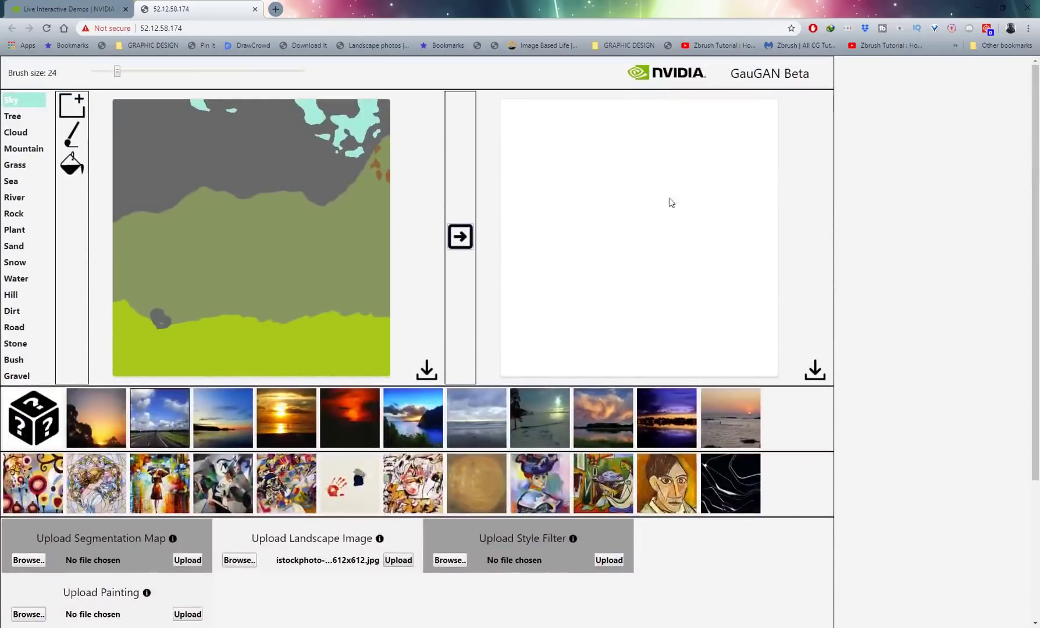
pyautogui.click(460, 237)
# Step: Compare the generated mountains with the source image in Photos, and restyle them with the golden sun-over-sea photo
pyautogui.moveTo(838, 622)
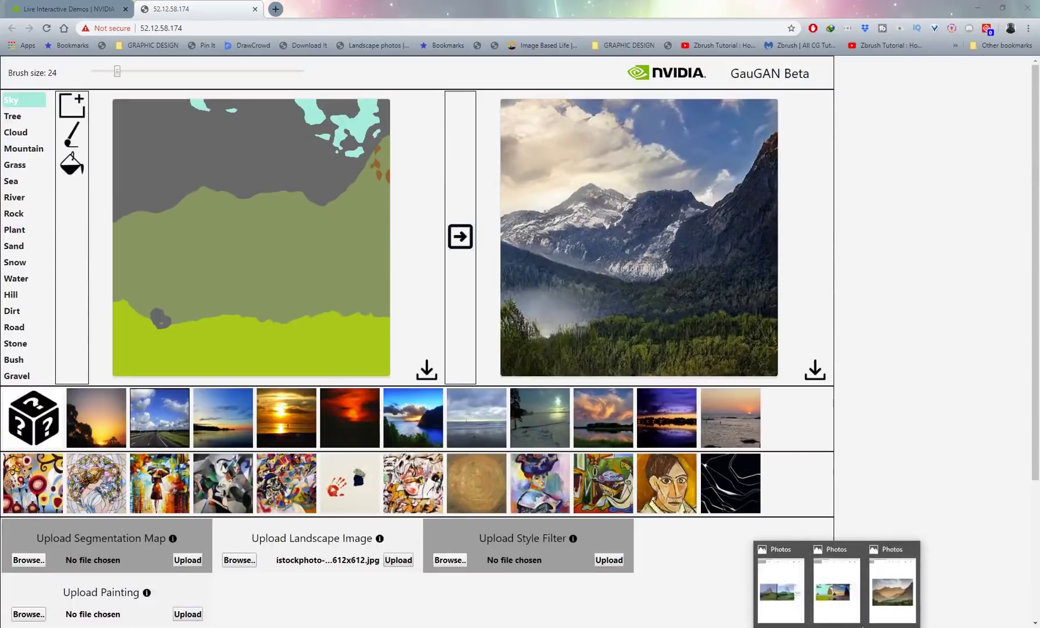
pyautogui.click(889, 602)
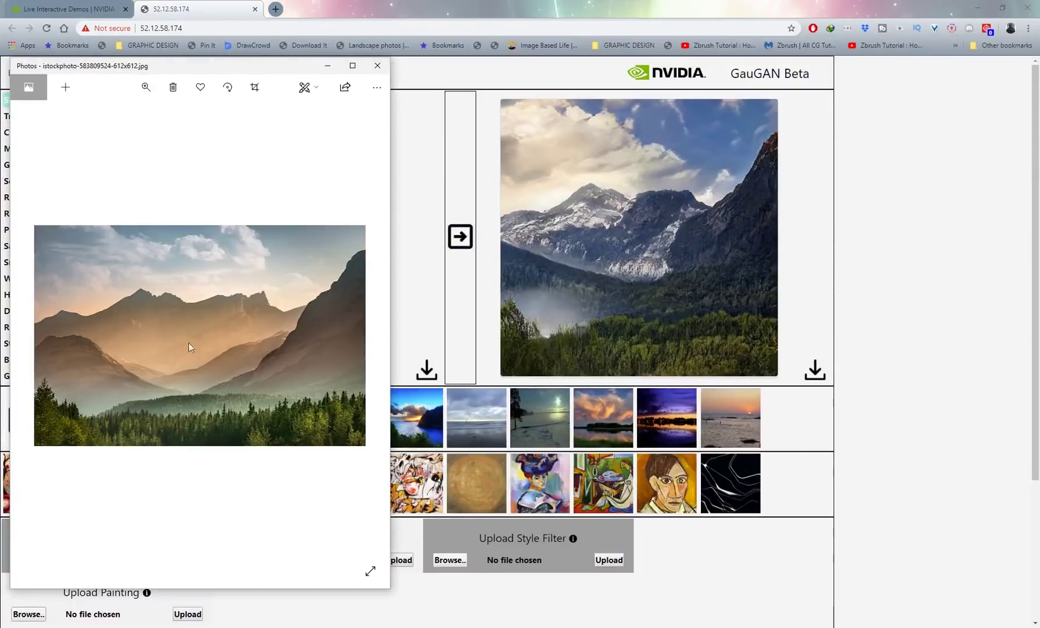
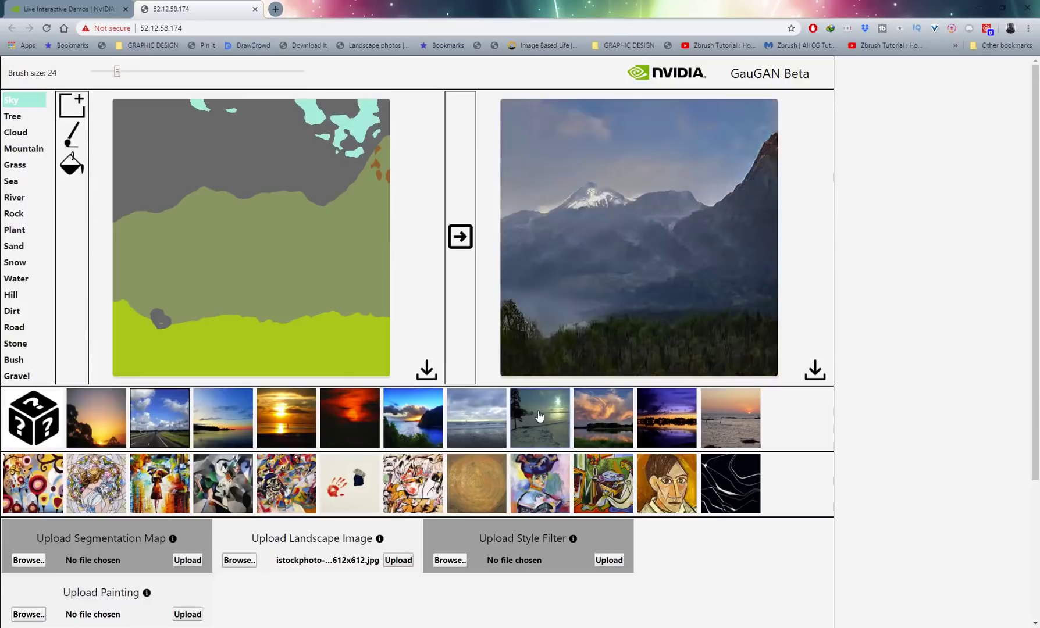
pyautogui.click(273, 420)
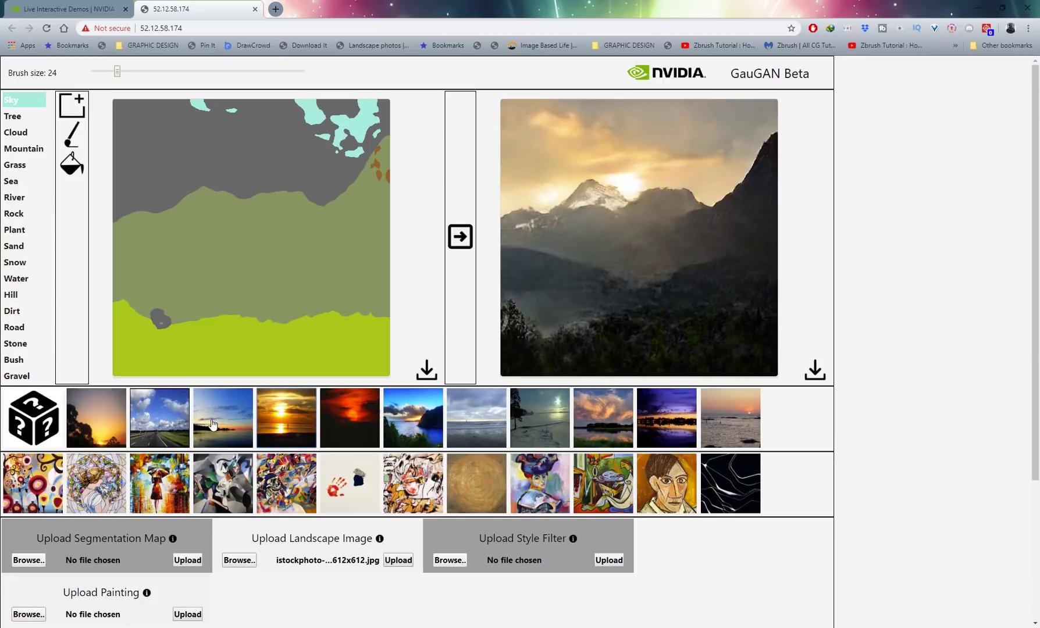
# Step: Upload maxresdefault.jpg from the Desktop as the landscape image and generate a landscape from its segmentation map
pyautogui.click(239, 560)
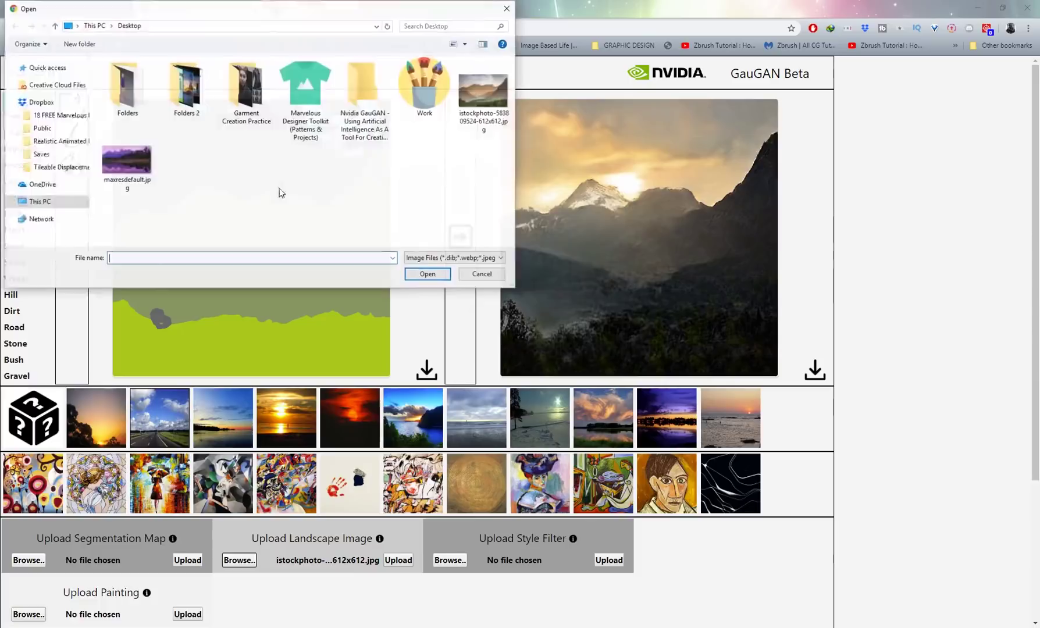
pyautogui.click(131, 160)
pyautogui.click(428, 274)
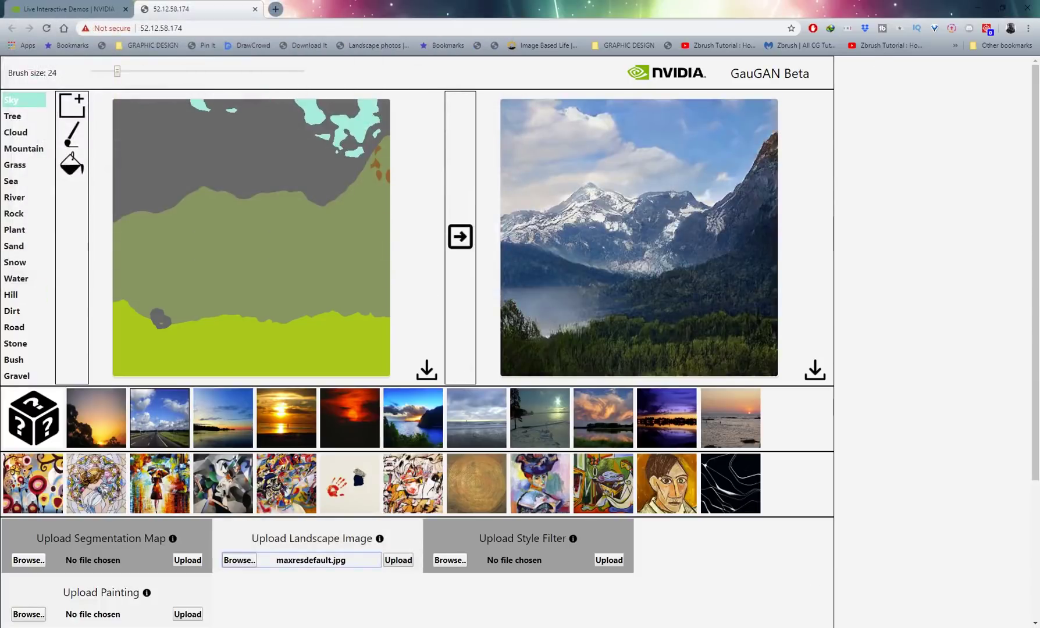
pyautogui.click(398, 560)
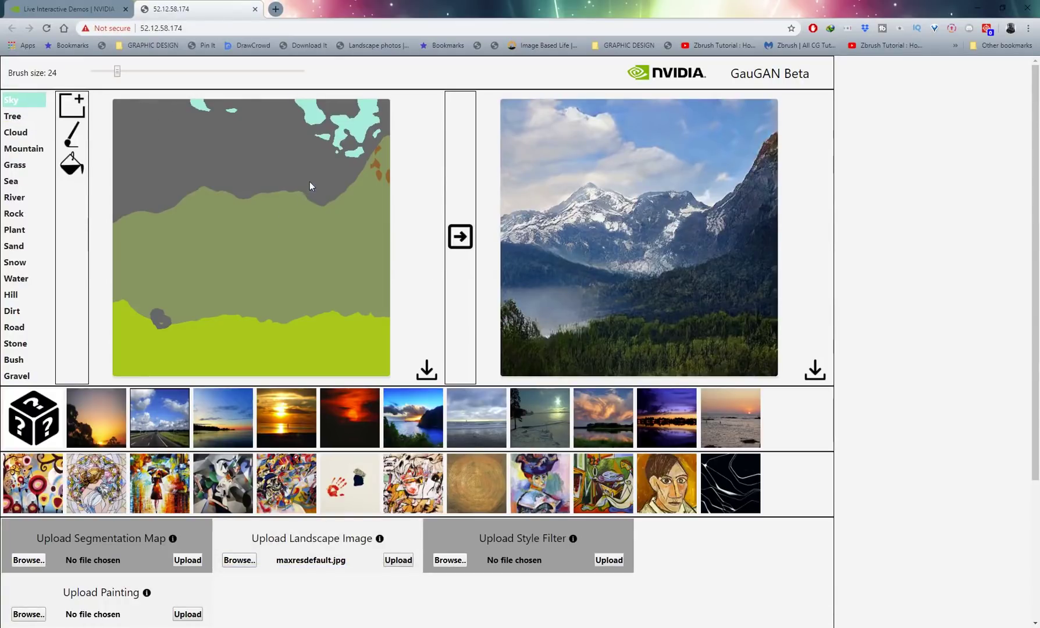
pyautogui.click(460, 236)
pyautogui.click(399, 561)
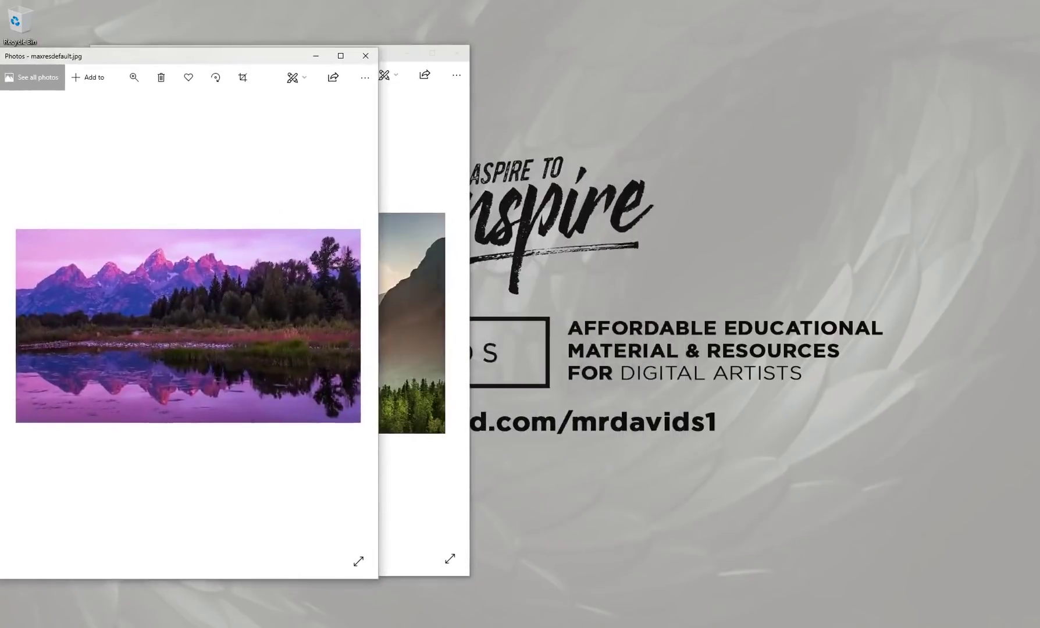
# Step: Bring up maxresdefault.jpg in Photos beside the generated lake landscape and compare the two images
pyautogui.click(832, 589)
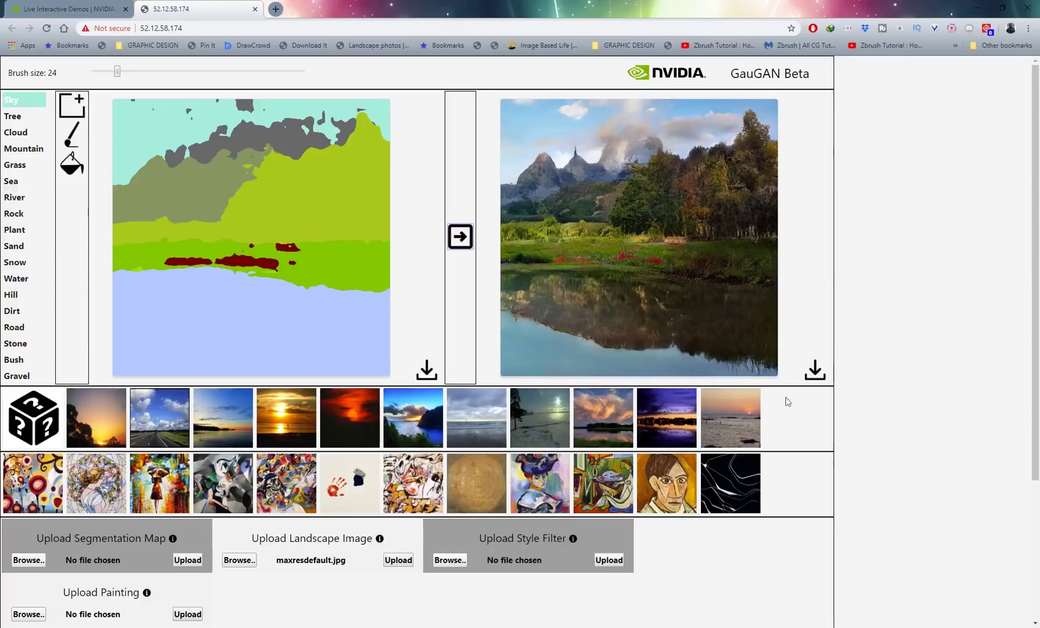
pyautogui.click(929, 606)
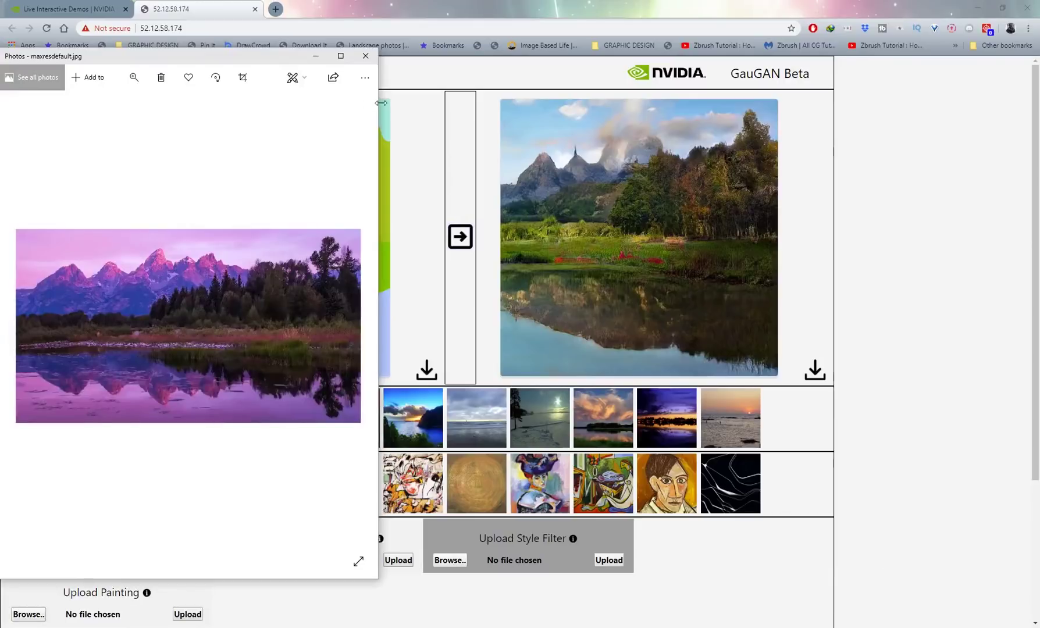
pyautogui.moveTo(180, 58); pyautogui.dragTo(298, 45)
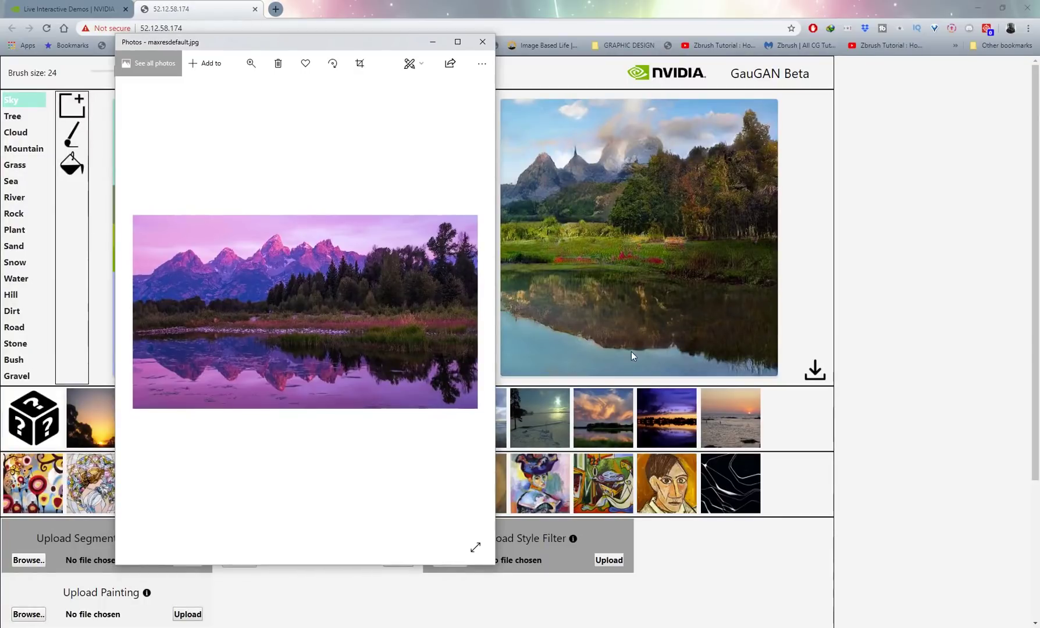
pyautogui.moveTo(328, 44); pyautogui.dragTo(215, 39)
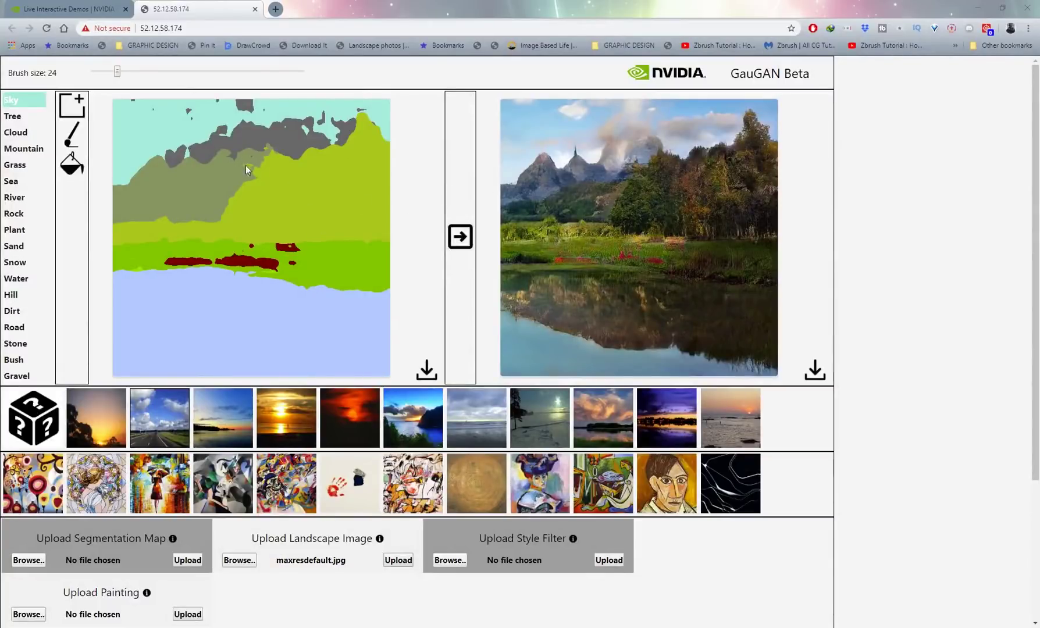
# Step: Fill the large tree region and the lake water in the segmentation map with Rock
pyautogui.click(21, 219)
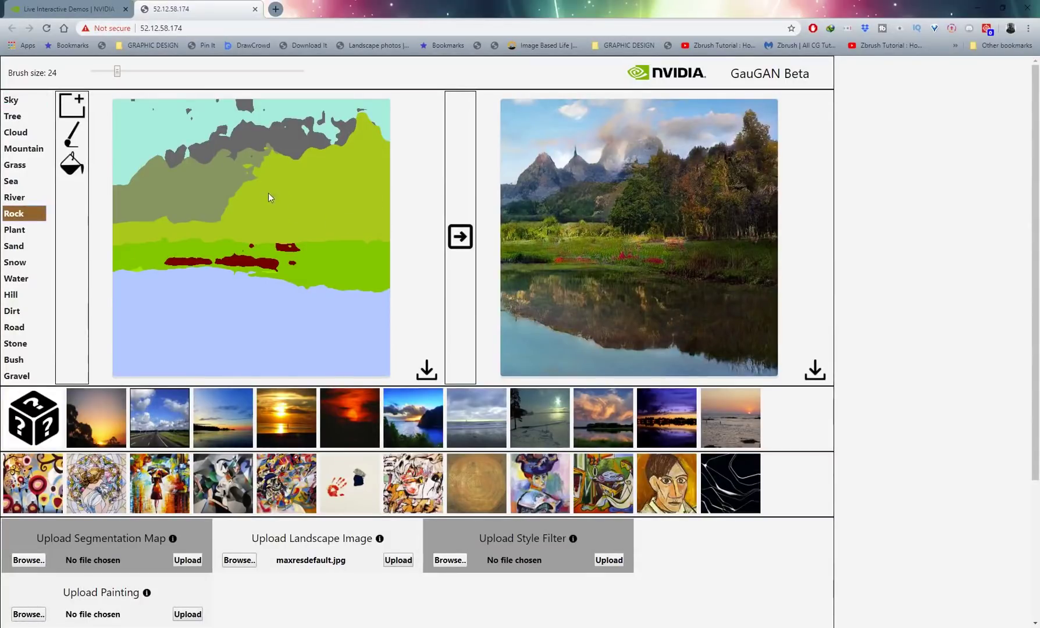
pyautogui.click(72, 163)
pyautogui.click(335, 198)
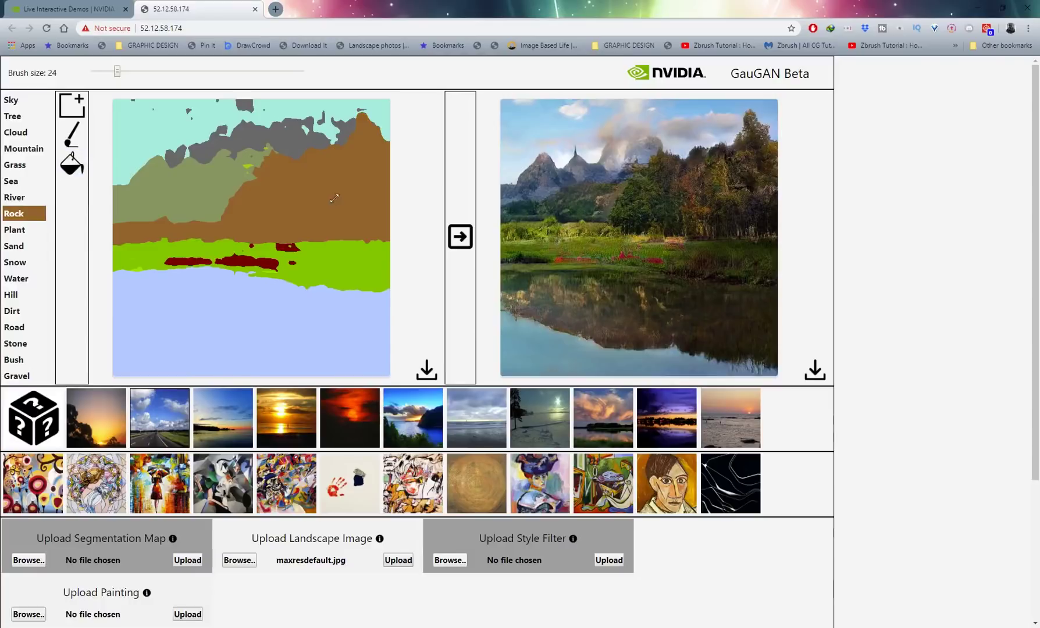
pyautogui.click(179, 298)
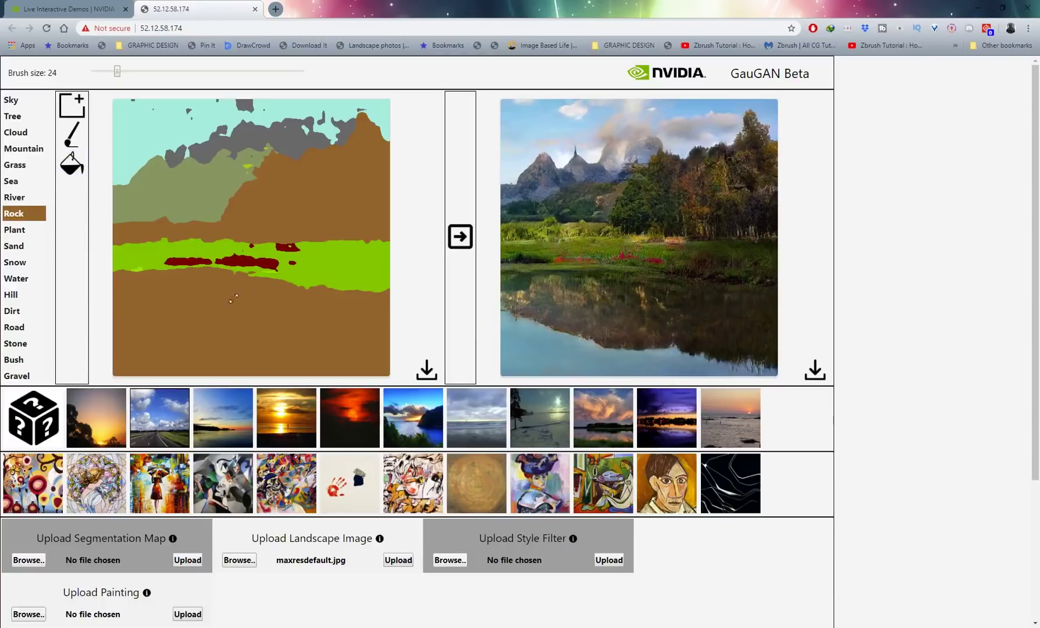
# Step: Fill the grass strip between the two rock areas with Snow and generate the image
pyautogui.click(18, 262)
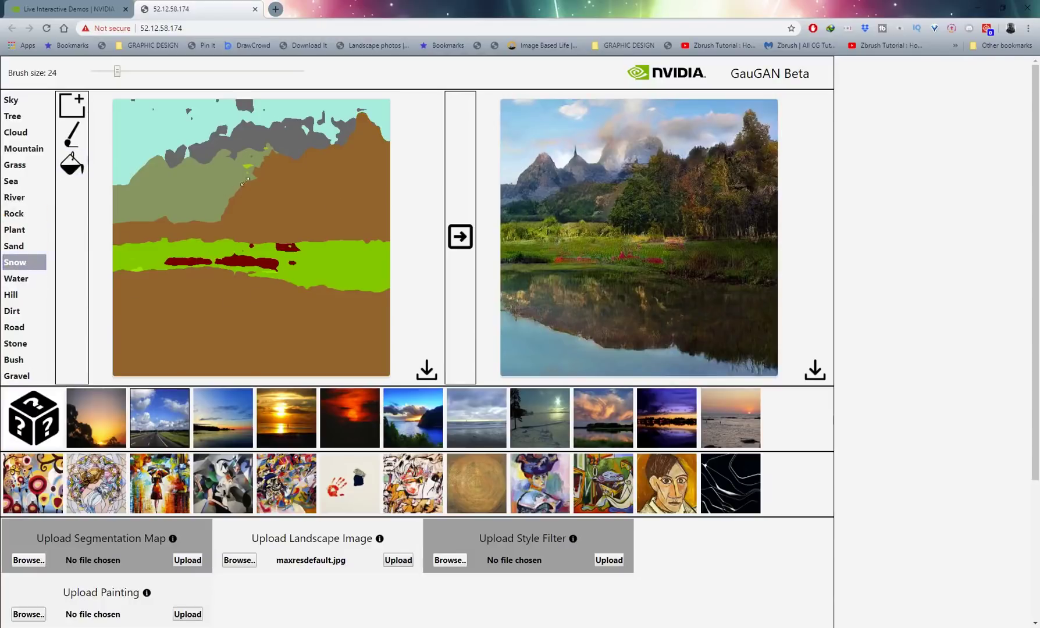
pyautogui.click(344, 281)
pyautogui.click(459, 237)
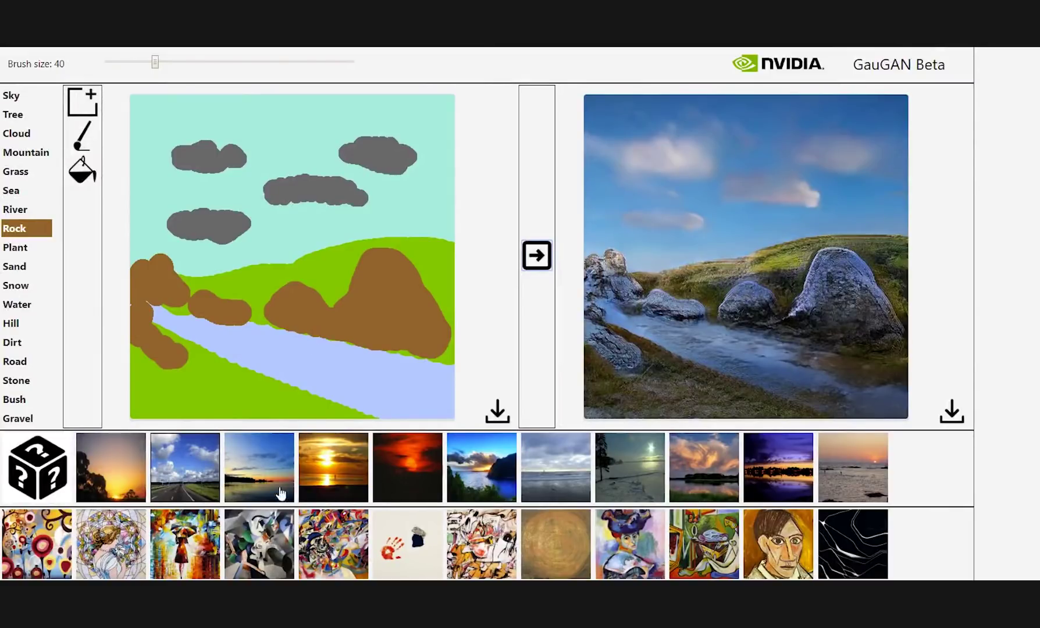
# Step: Apply the orange sunset style with silhouetted trees to the river landscape with boulders
pyautogui.click(114, 476)
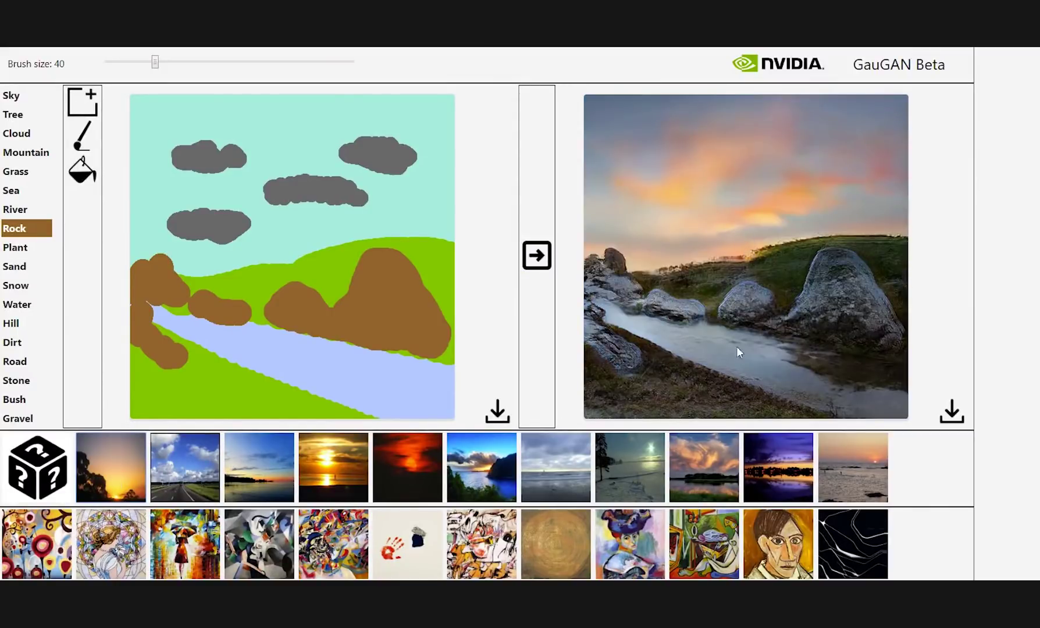
# Step: Try the orange-cloud lake, snowy shore with a tree, and grey seascape styles on the river landscape with boulders
pyautogui.click(717, 465)
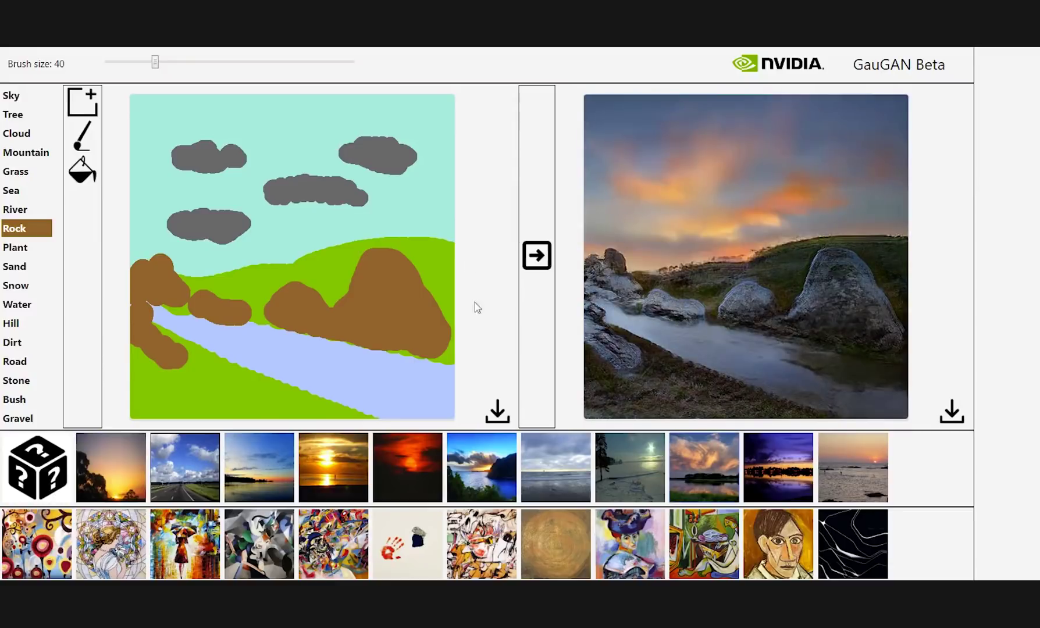
pyautogui.click(622, 471)
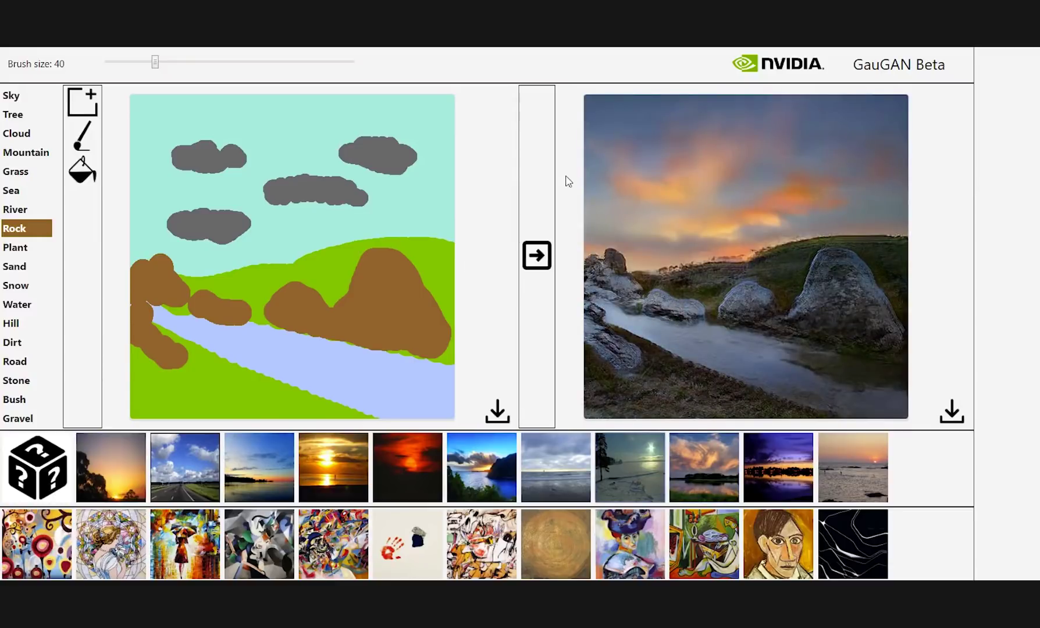
pyautogui.click(539, 463)
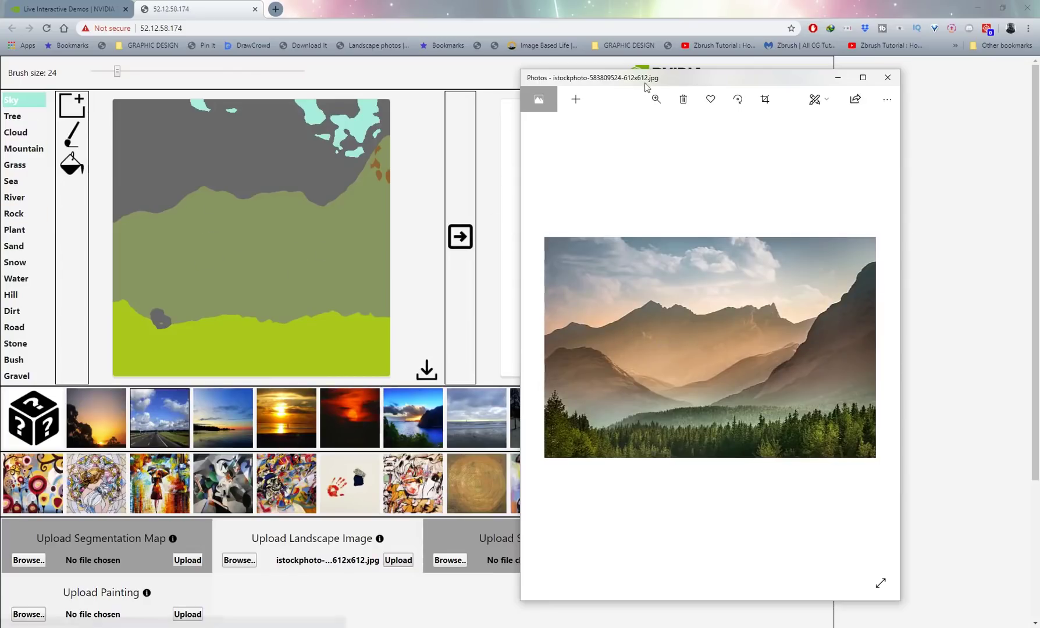
# Step: Accept the terms and conditions and generate the landscape from the segmentation map of the istockphoto mountain image
pyautogui.moveTo(647, 84); pyautogui.dragTo(143, 72)
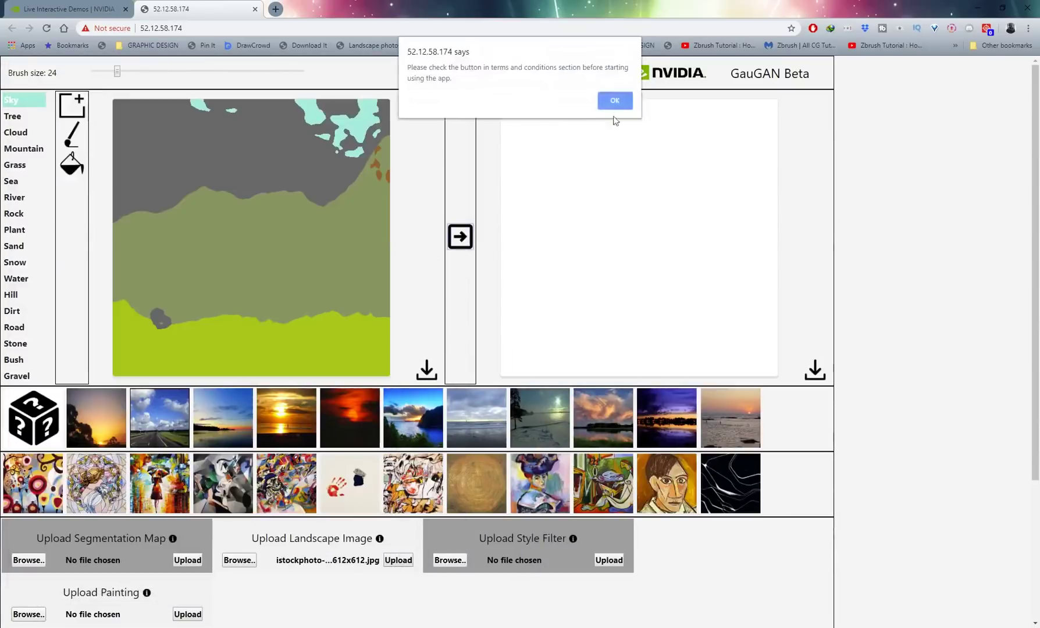
pyautogui.click(613, 100)
pyautogui.scroll(-3, 81, 540)
pyautogui.click(8, 507)
pyautogui.scroll(3, 436, 221)
pyautogui.scroll(-2, 460, 238)
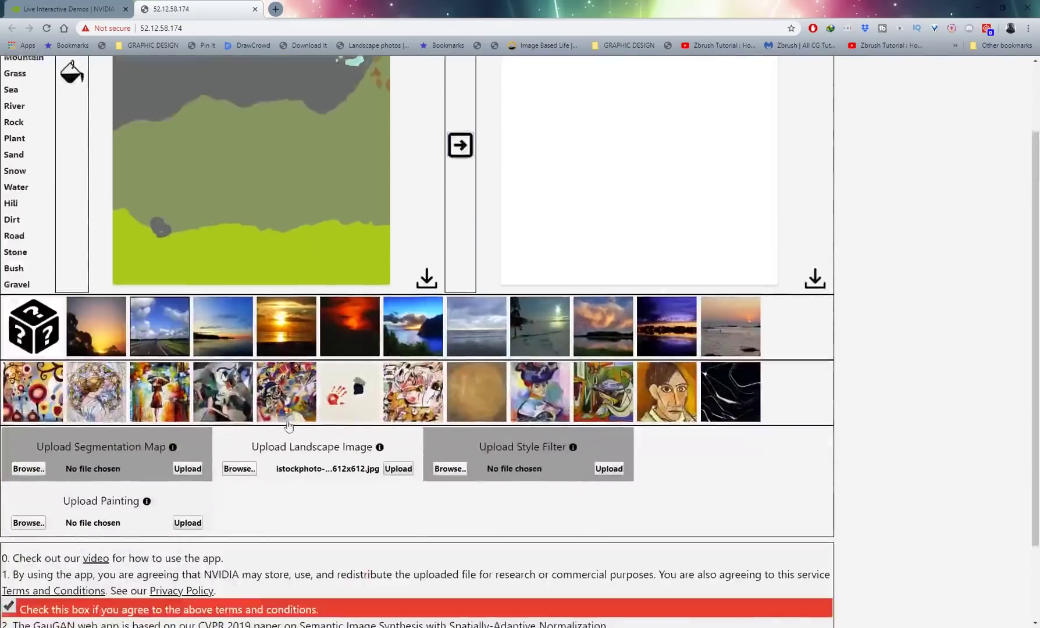
pyautogui.scroll(2, 485, 247)
pyautogui.click(460, 236)
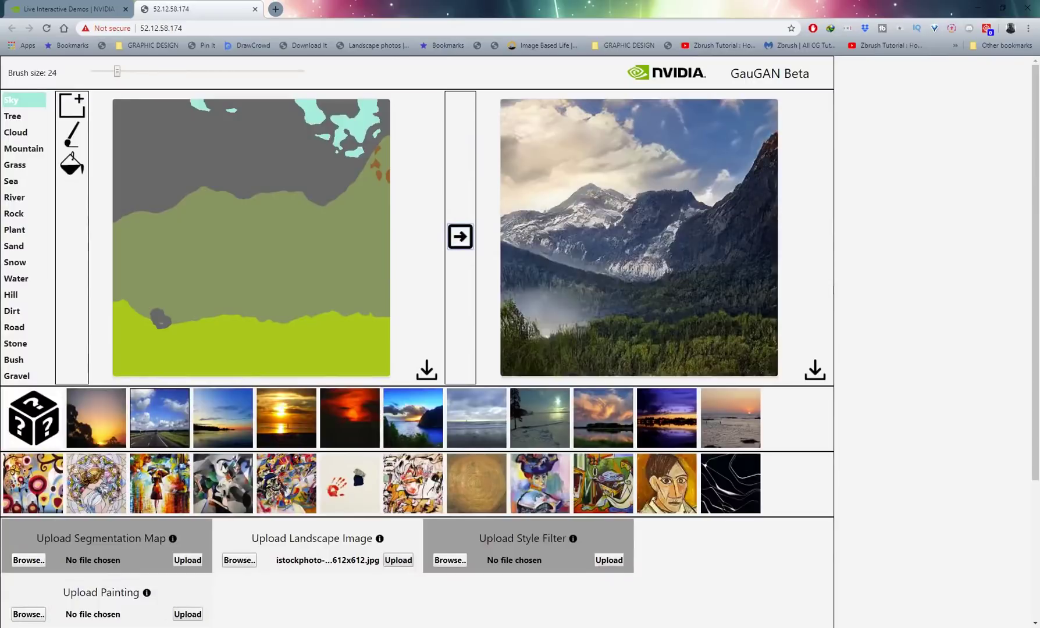
# Step: Compare the generated mountain landscape with its istockphoto original in Photos, and restyle it with the snowy shore and golden sunset styles
pyautogui.click(890, 608)
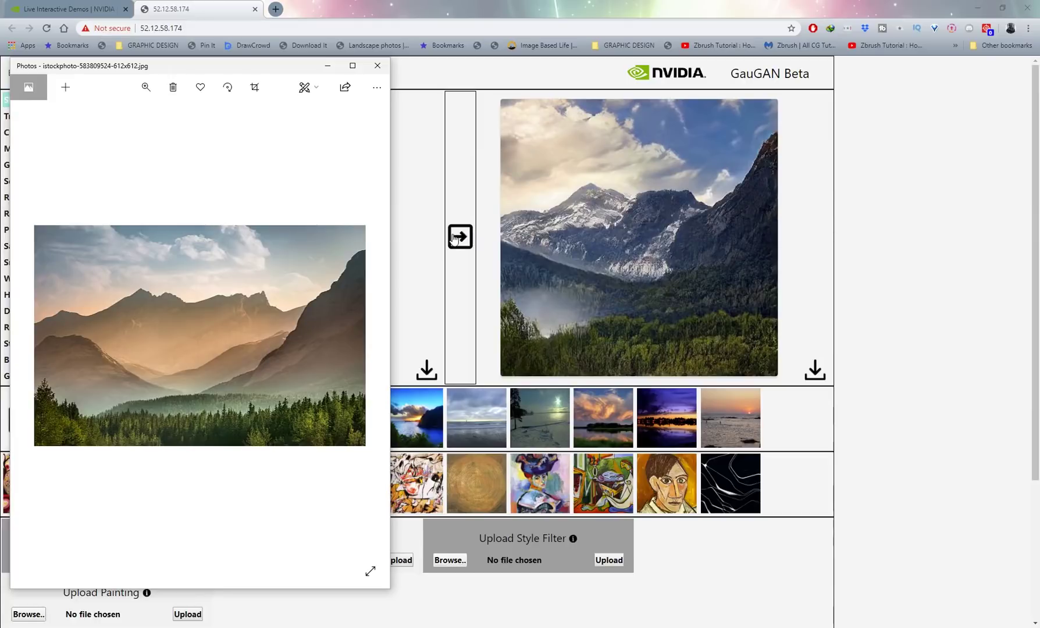
pyautogui.click(539, 416)
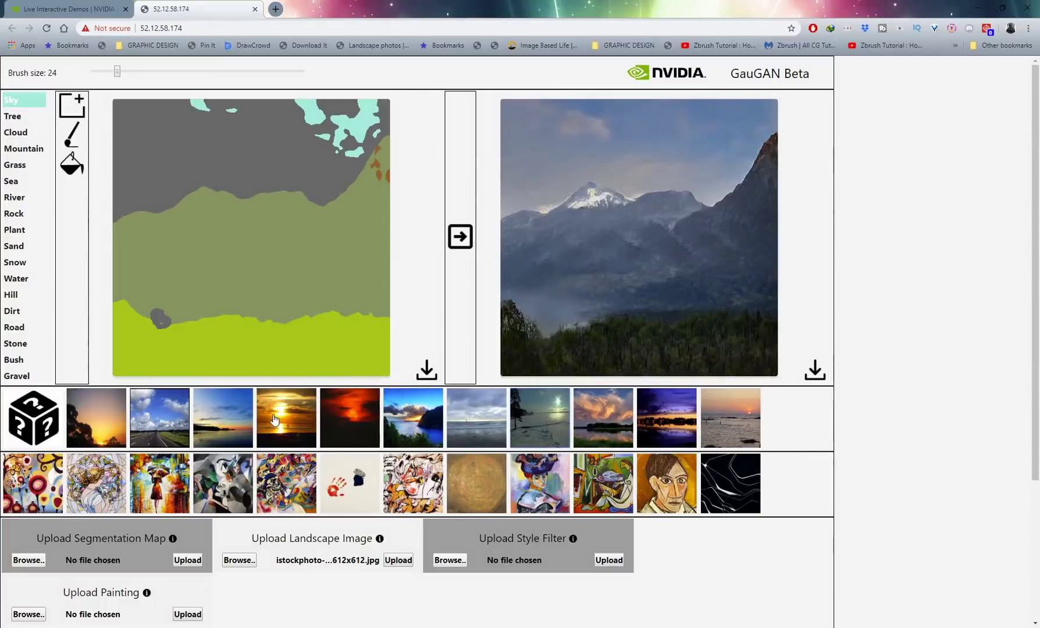
pyautogui.click(272, 420)
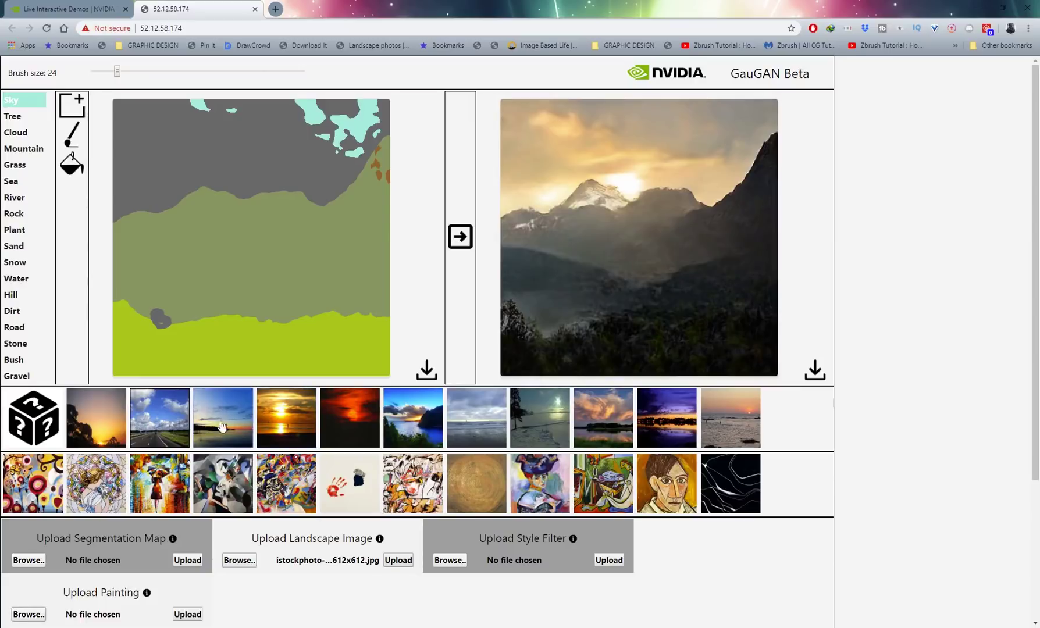
# Step: Generate a landscape from maxresdefault.jpg uploaded as the landscape image and bring up the original in Photos beside it
pyautogui.click(239, 560)
pyautogui.click(123, 159)
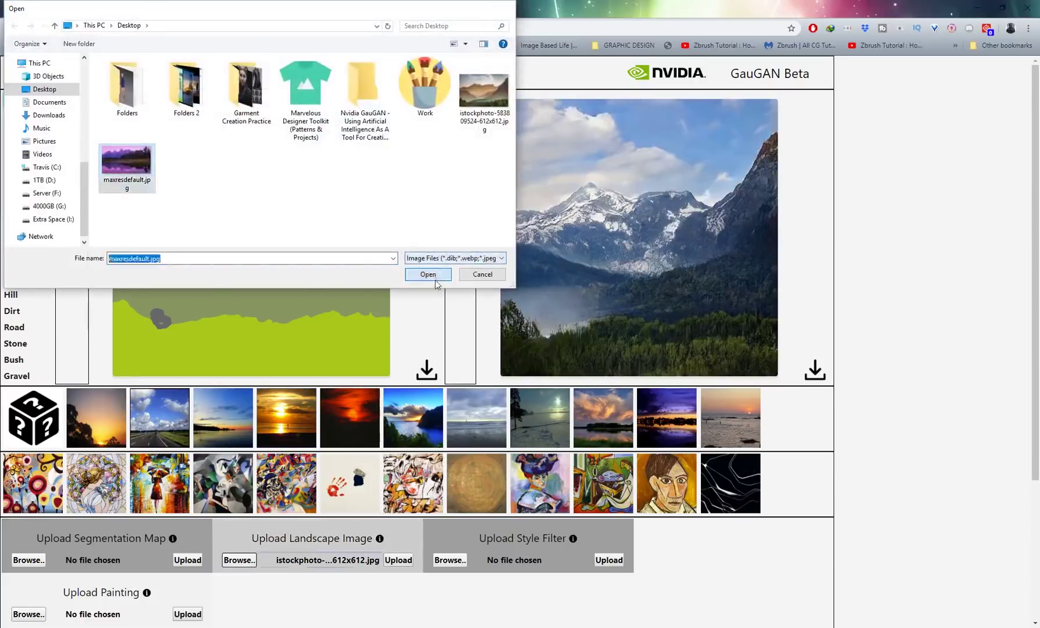
pyautogui.click(427, 274)
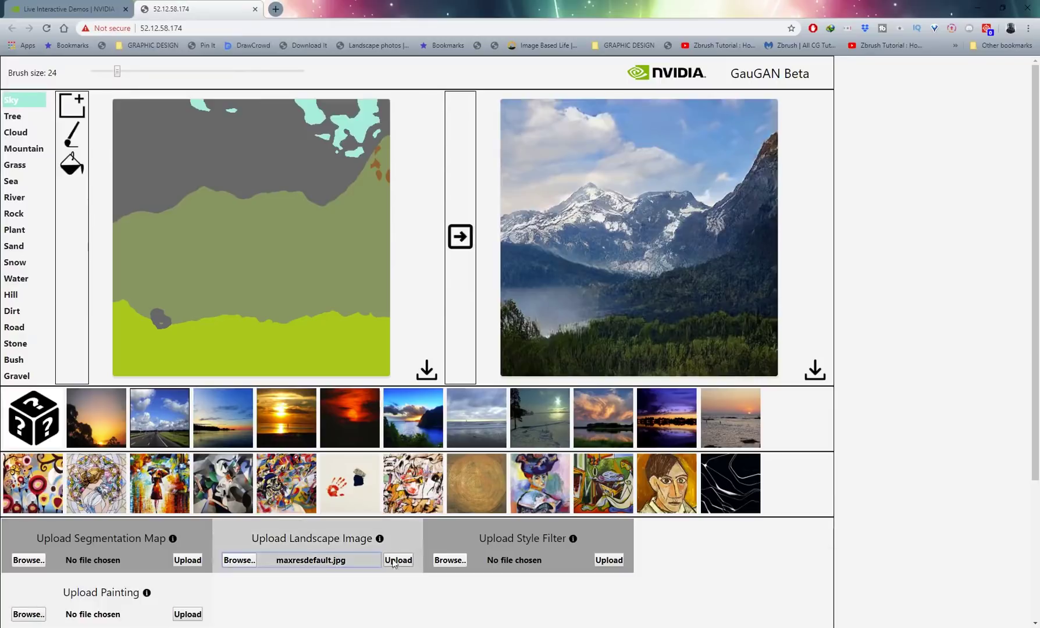
pyautogui.click(21, 122)
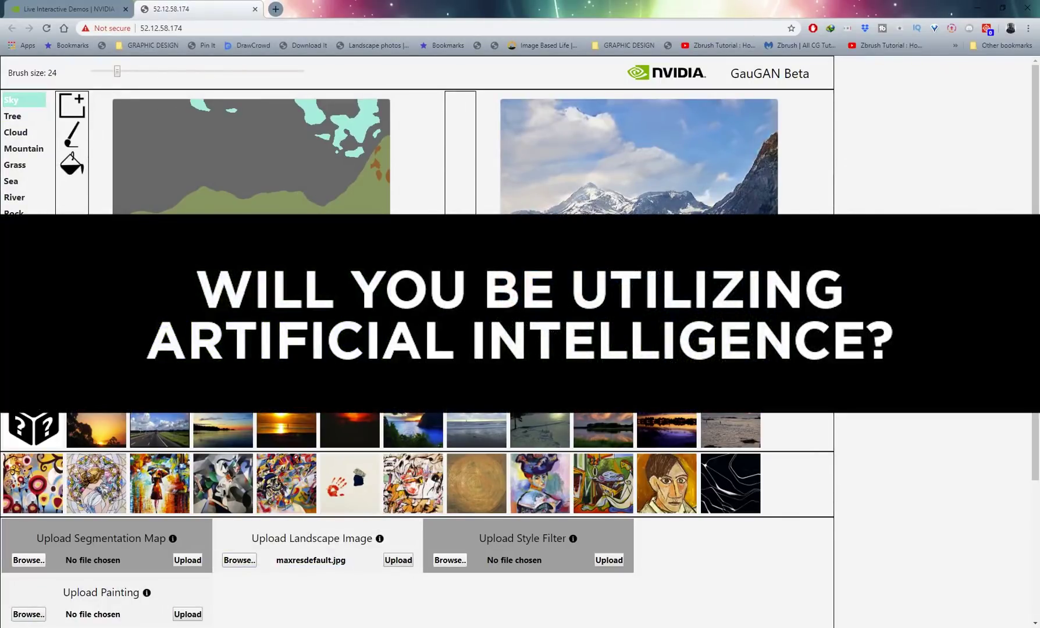
pyautogui.click(398, 560)
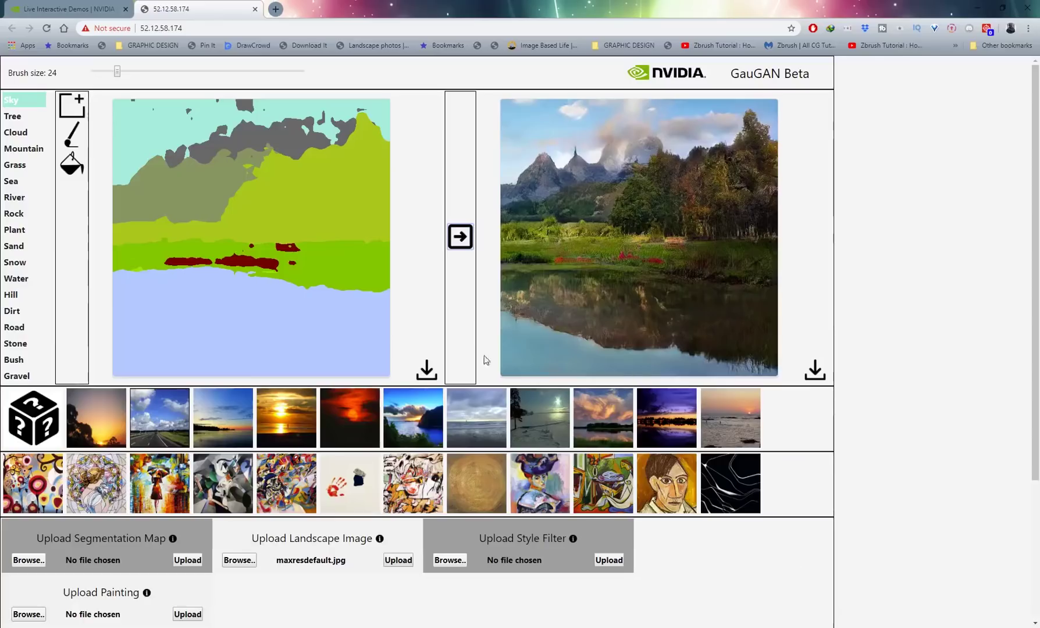
pyautogui.click(864, 575)
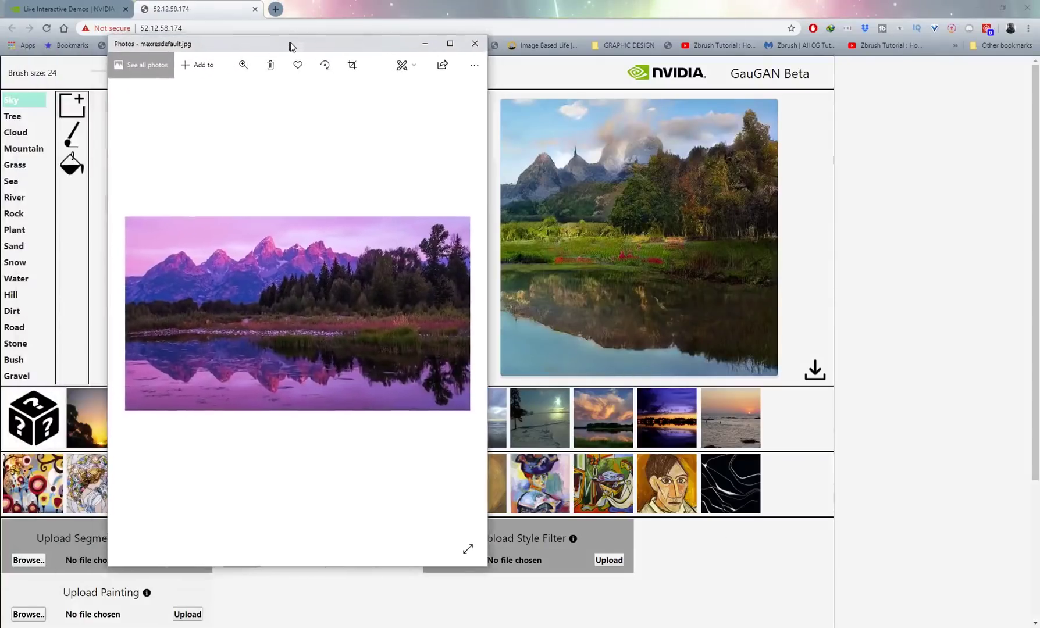